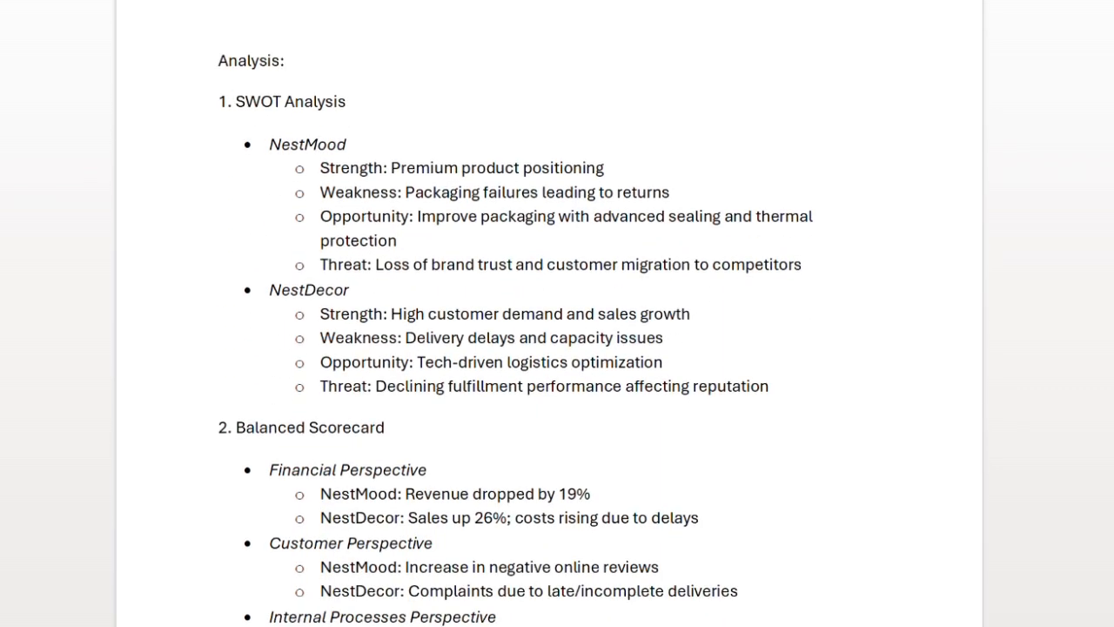
Review the memo's content from the SWOT analysis through the strategic alternatives and recommendations to the action plan
scroll(557, 348, "down", 8)
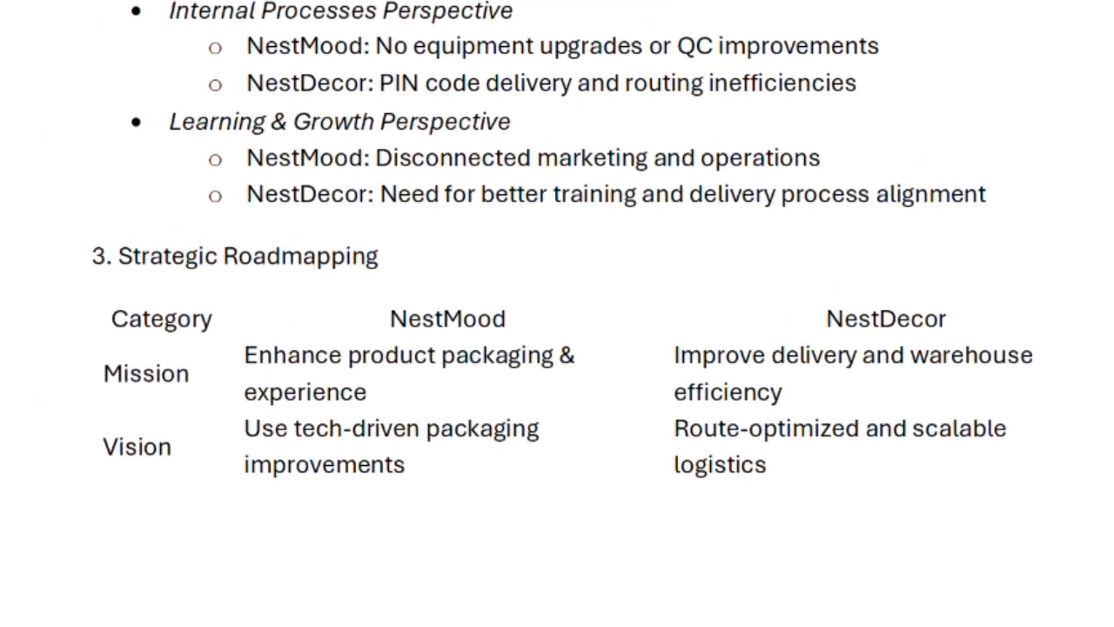
scroll(557, 348, "down", 10)
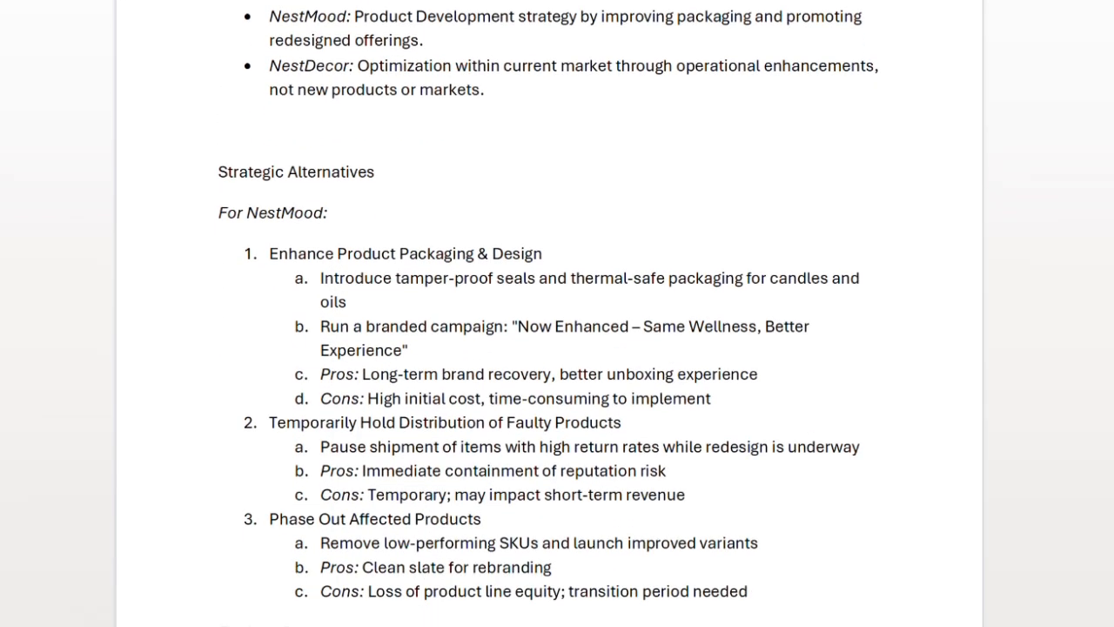
scroll(558, 348, "down", 3)
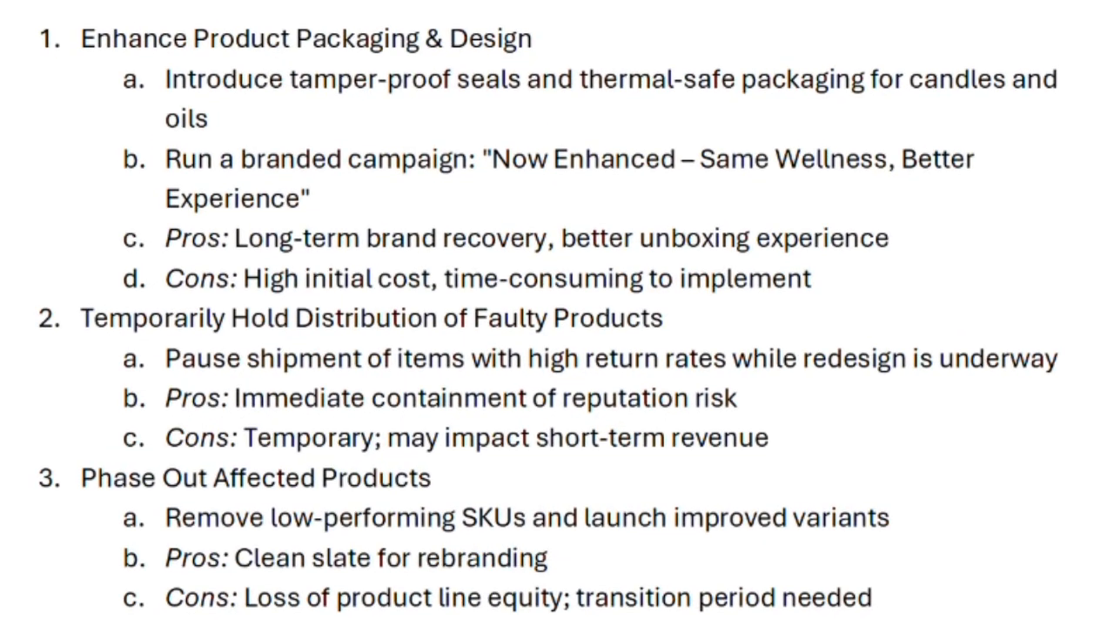
scroll(557, 349, "down", 5)
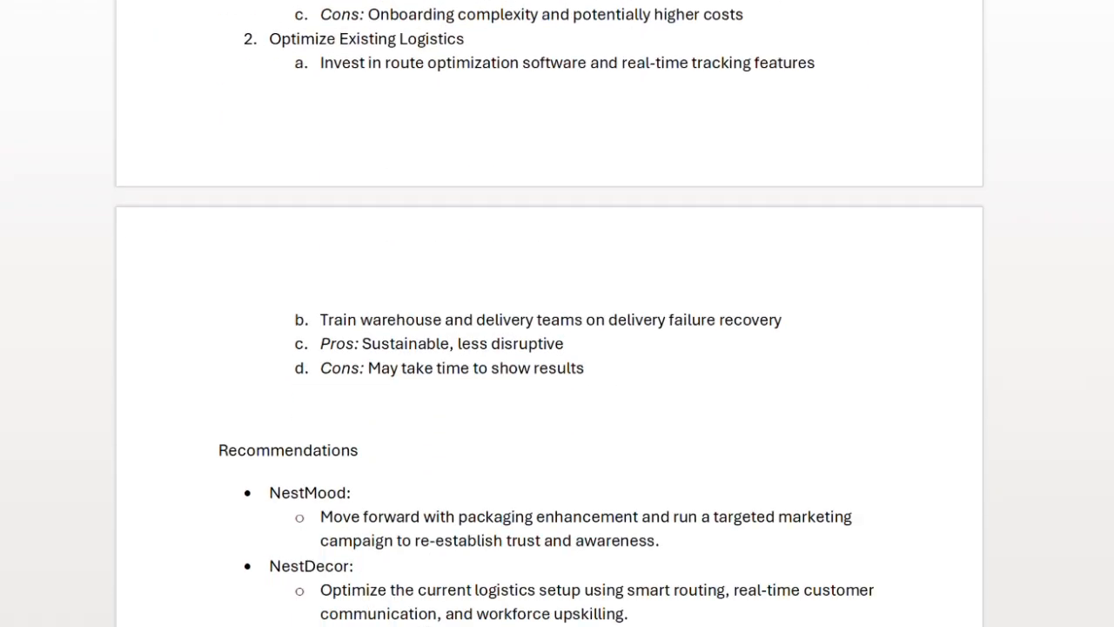
scroll(557, 349, "down", 8)
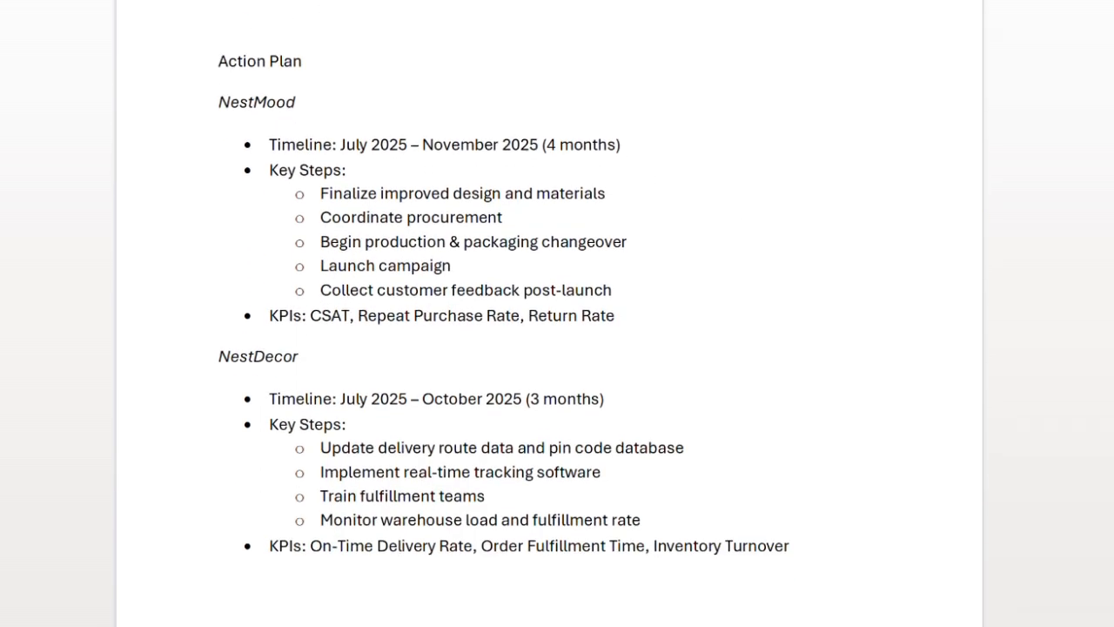
scroll(557, 349, "down", 10)
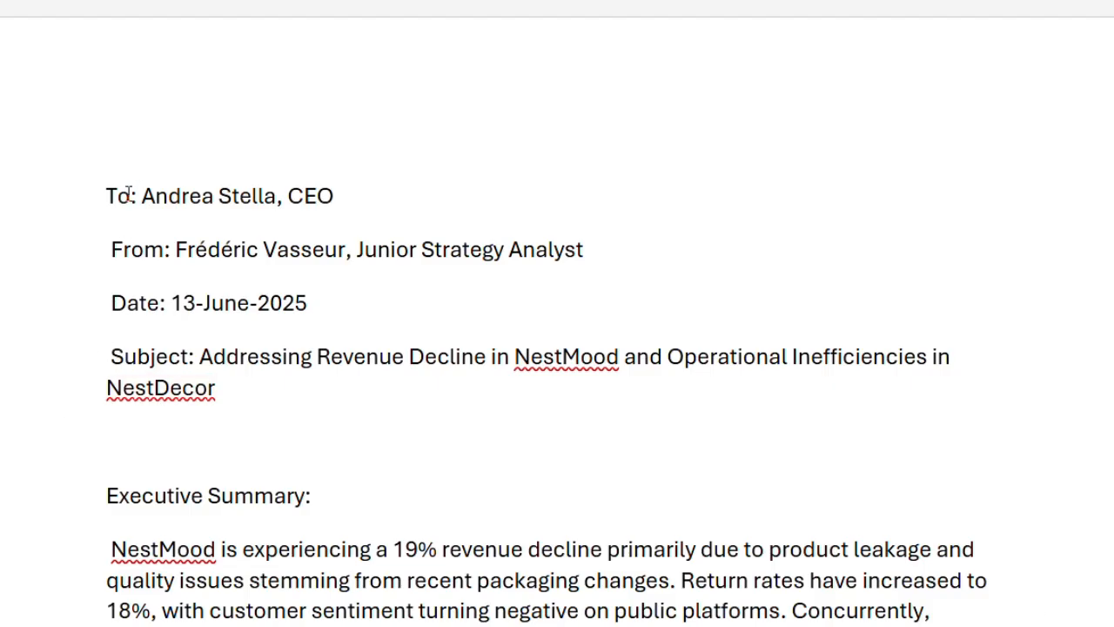
Bold the To, From, Date and Subject labels in the memo header
left_click_drag(136, 195, 100, 199)
left_click(309, 145)
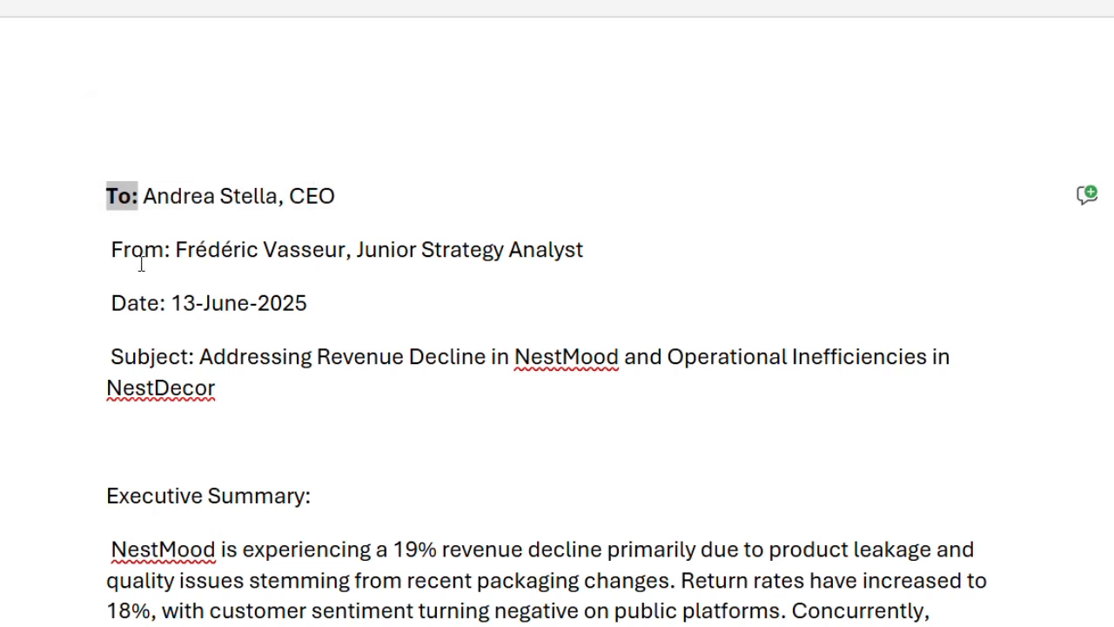
left_click_drag(172, 251, 108, 252)
left_click(287, 202)
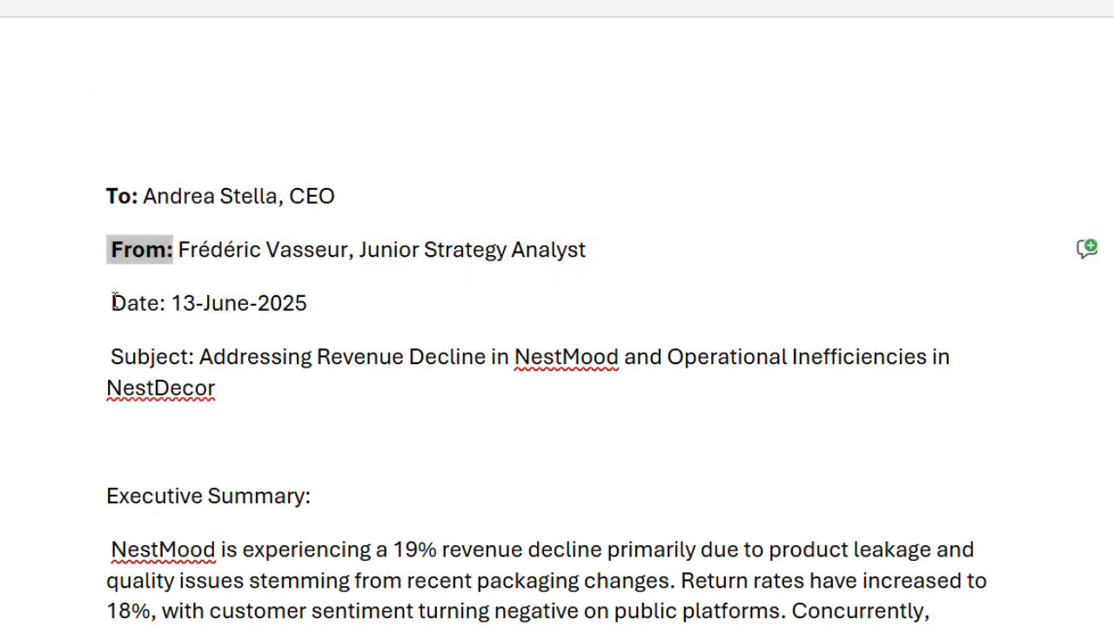
left_click_drag(170, 303, 108, 303)
left_click(304, 248)
left_click_drag(195, 357, 108, 357)
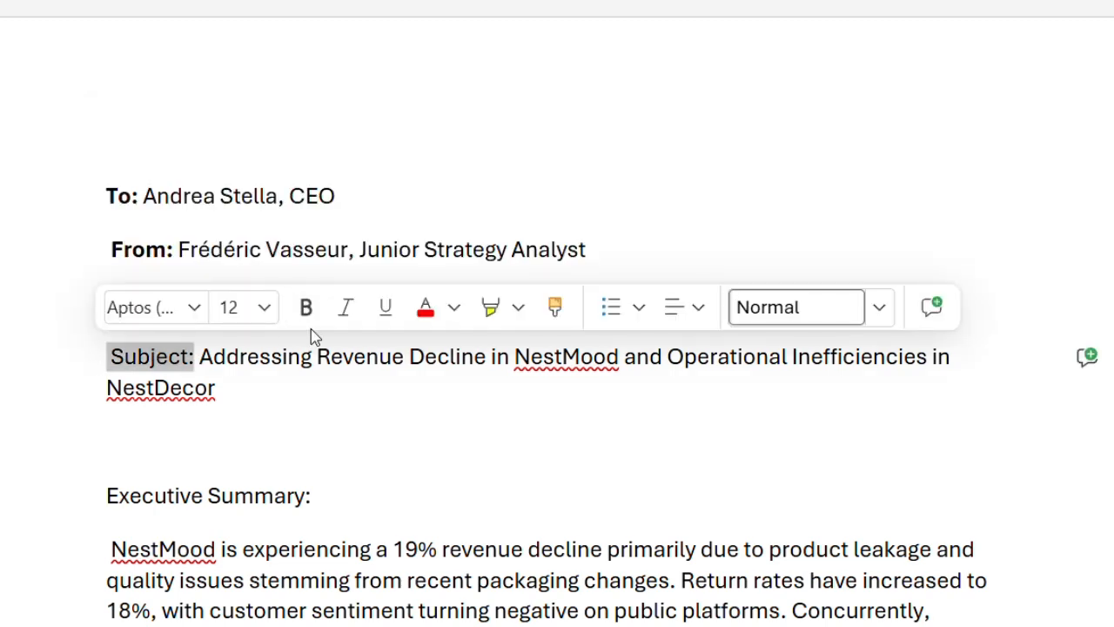
left_click(307, 313)
Bold the Executive Summary, Problem Structuring (MECE) and Analysis headings, along with the header row of the MECE table
left_click_drag(312, 497, 42, 507)
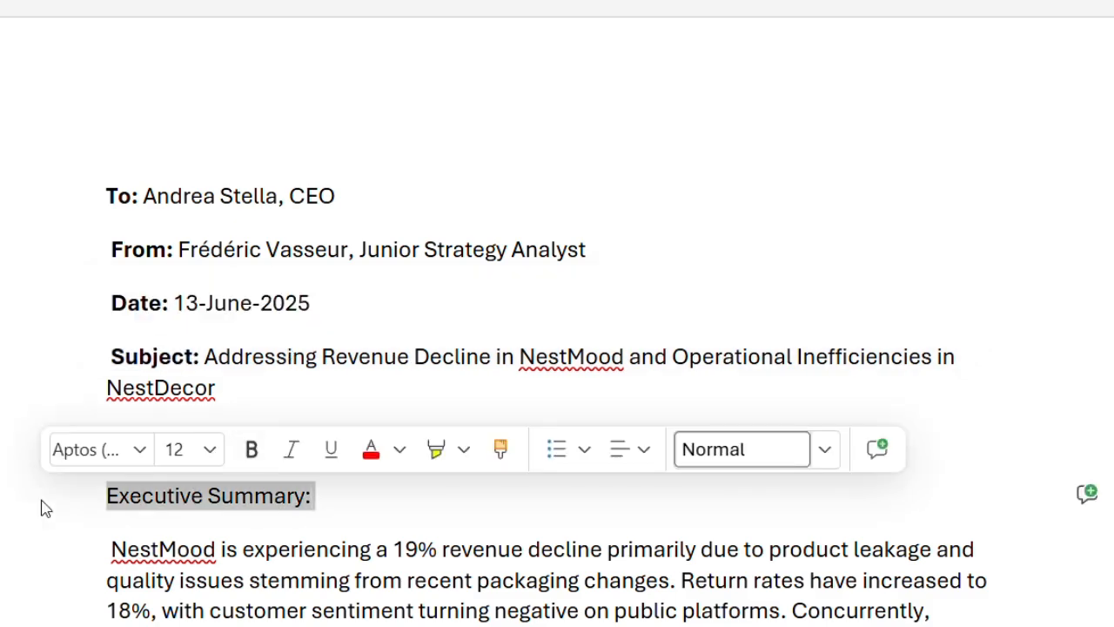
left_click(252, 449)
left_click(345, 508)
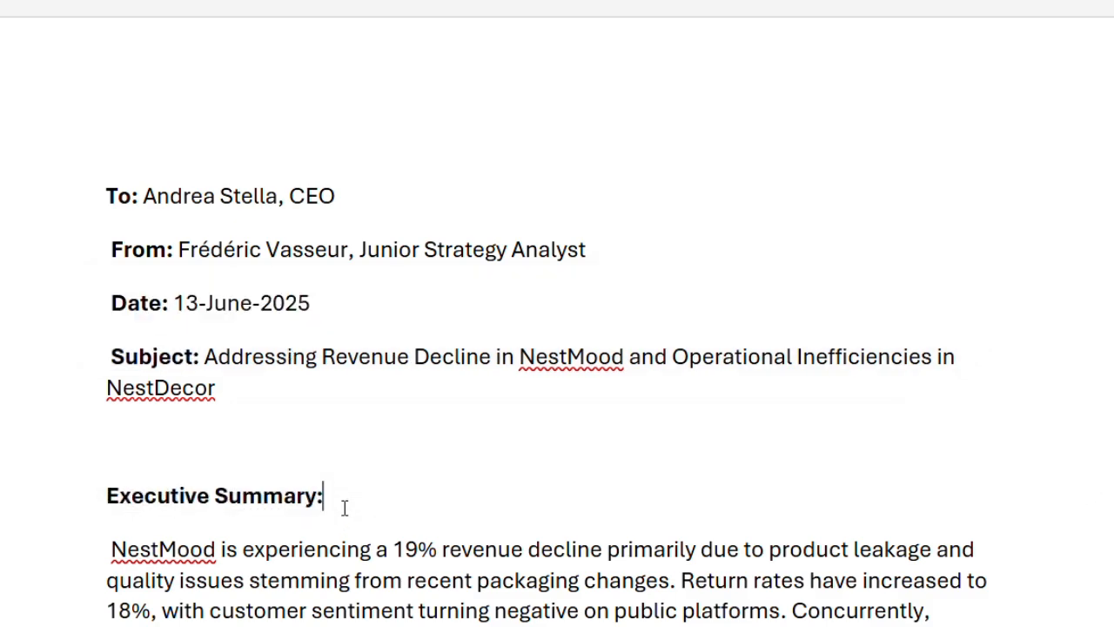
scroll(794, 47, "down", 7)
scroll(794, 47, "right", 1)
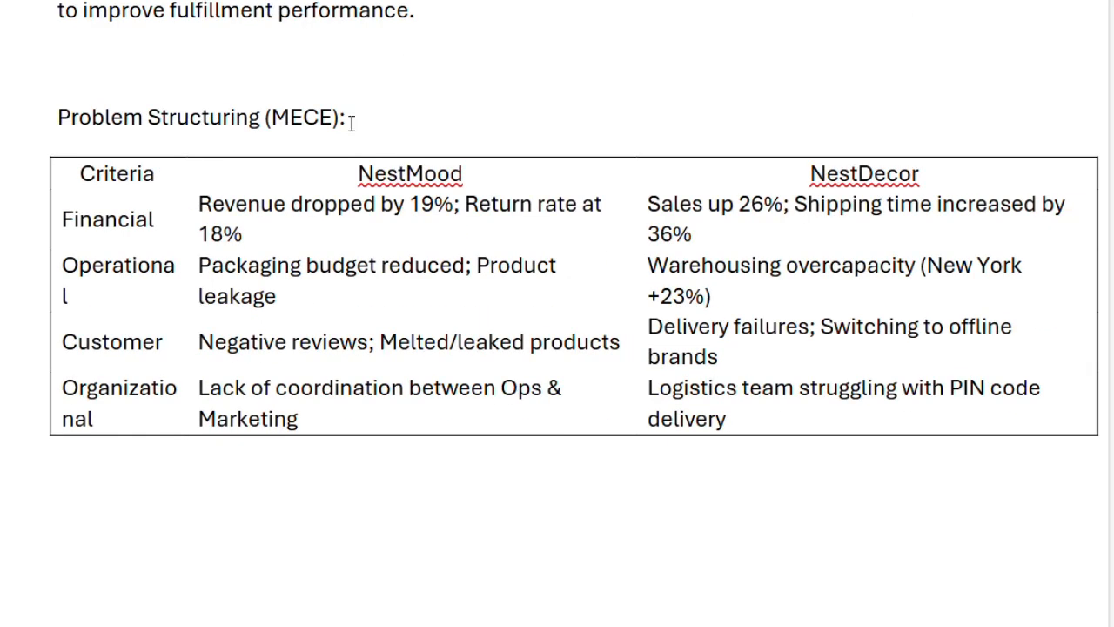
left_click_drag(9, 117, 8, 145)
left_click(194, 87)
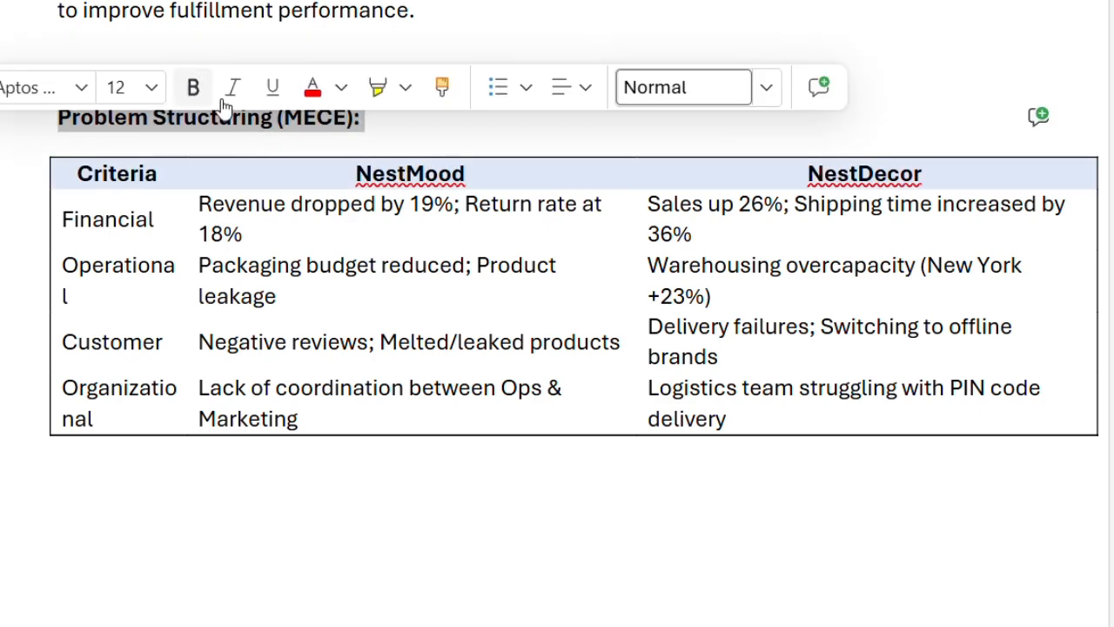
left_click(801, 112)
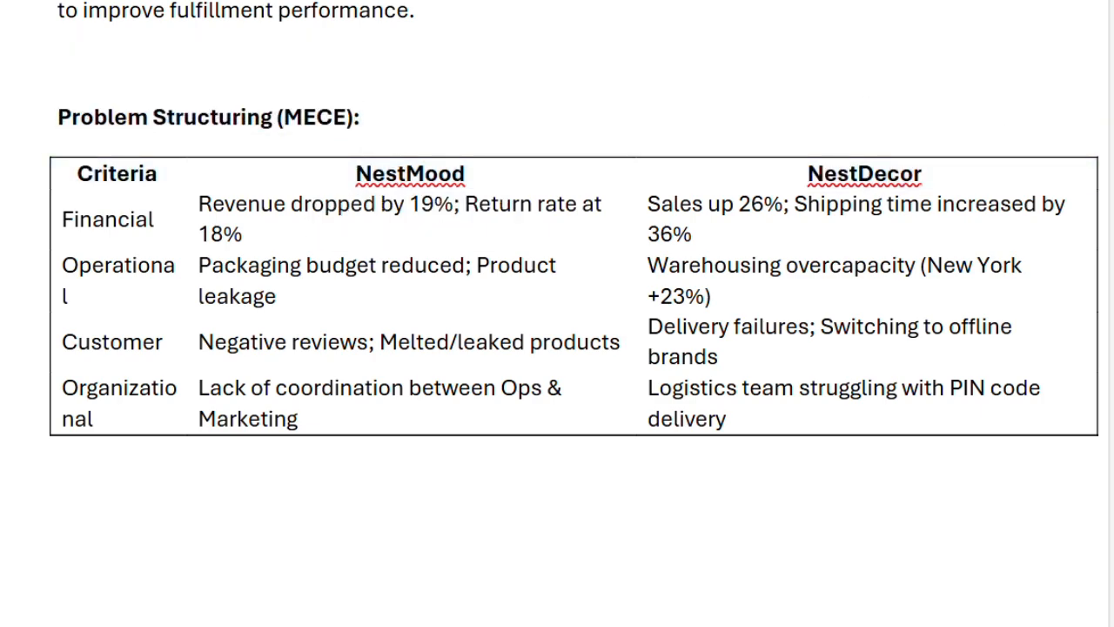
scroll(557, 314, "down", 6)
triple_click(118, 46)
left_click(235, 8)
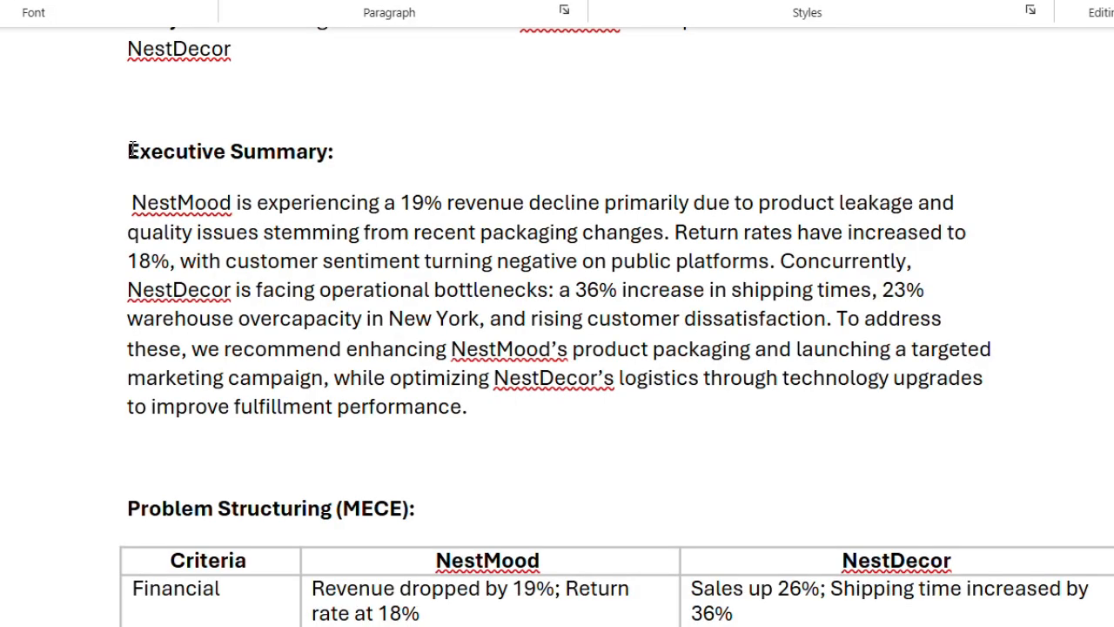
Set the font size of the Executive Summary and Problem Structuring (MECE) headings to 16
left_click_drag(131, 150, 351, 149)
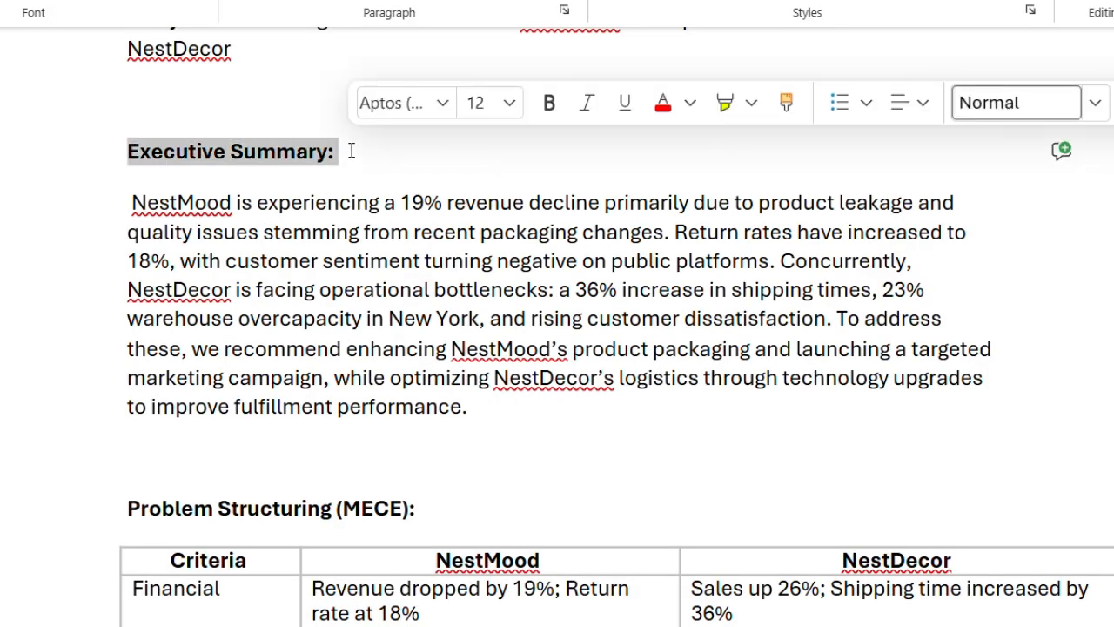
left_click(512, 105)
left_click(570, 322)
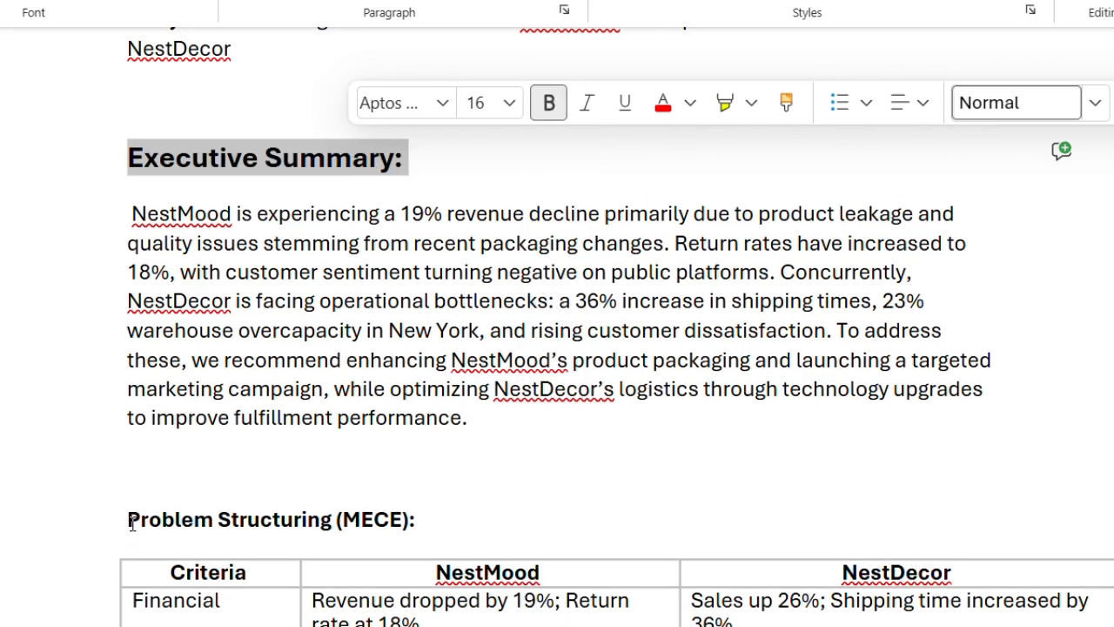
left_click_drag(130, 521, 483, 504)
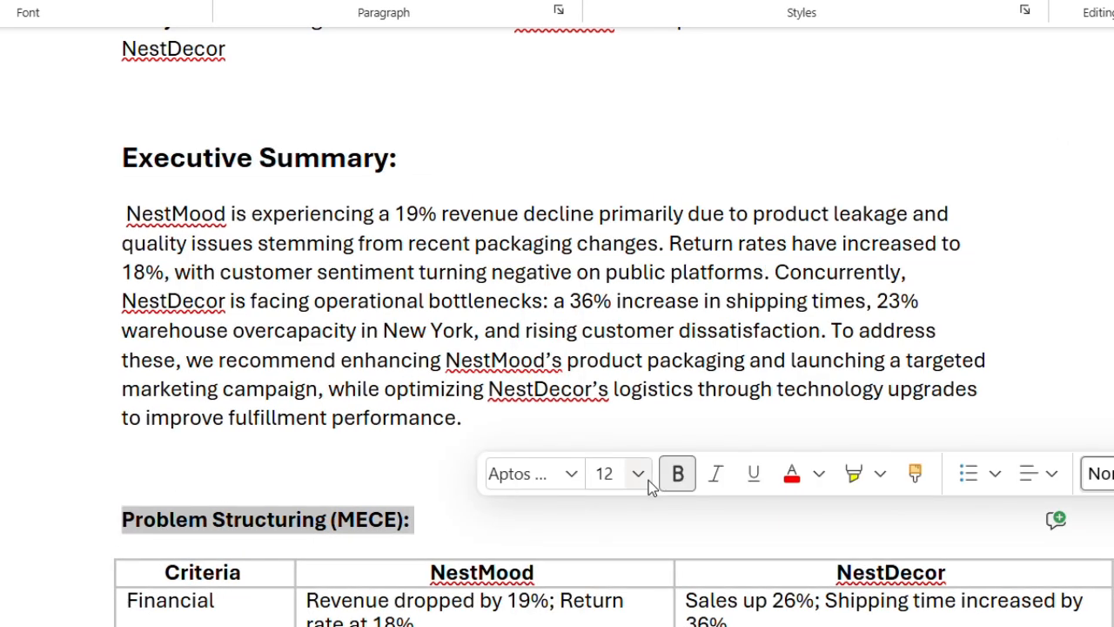
left_click(644, 482)
left_click(629, 148)
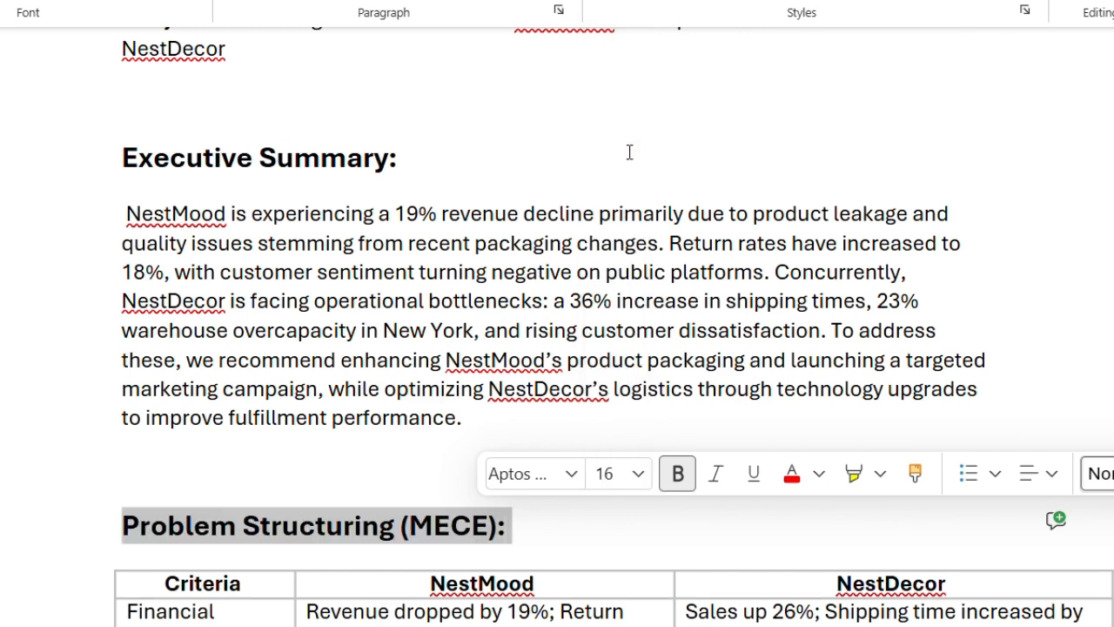
left_click(552, 542)
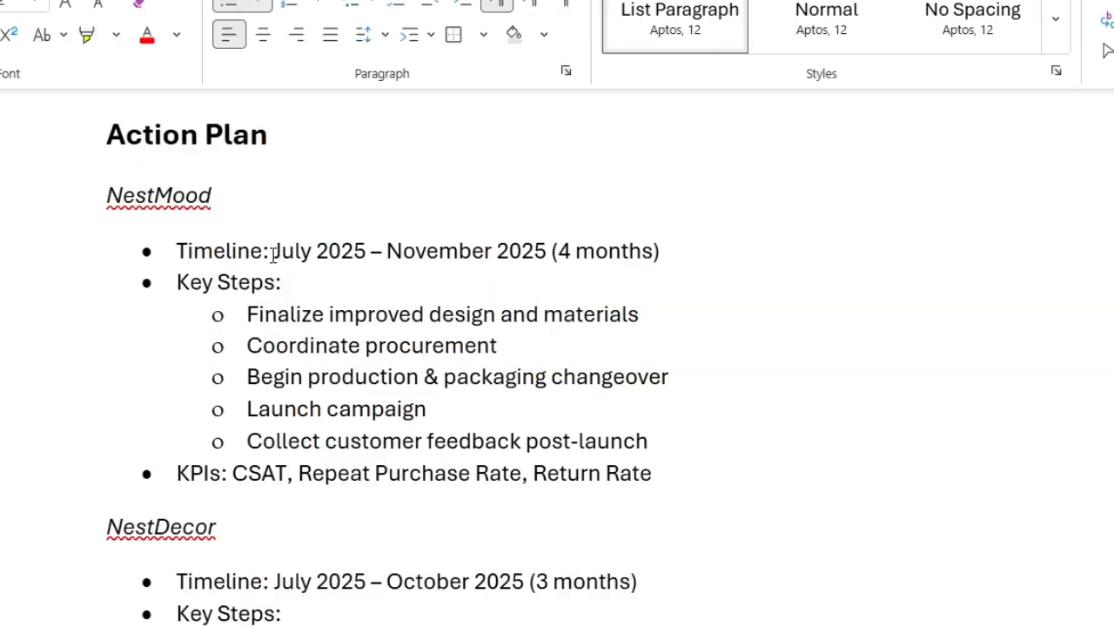
Bold the Timeline, Key Steps and KPIs labels under NestMood in the Action Plan
left_click_drag(271, 253, 159, 242)
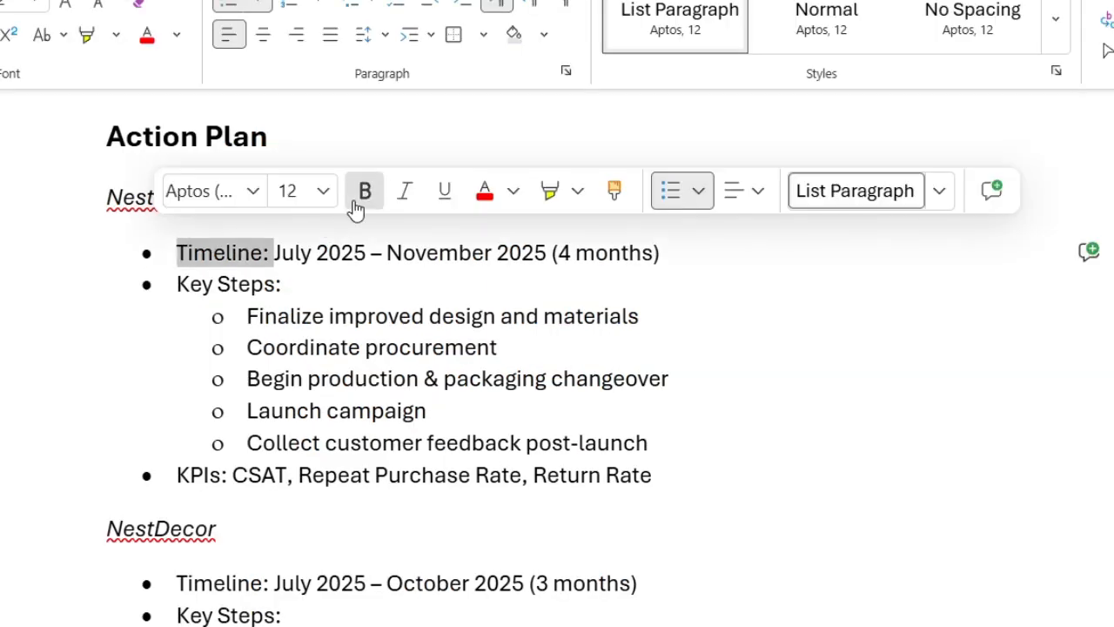
left_click(365, 191)
left_click_drag(265, 290, 180, 293)
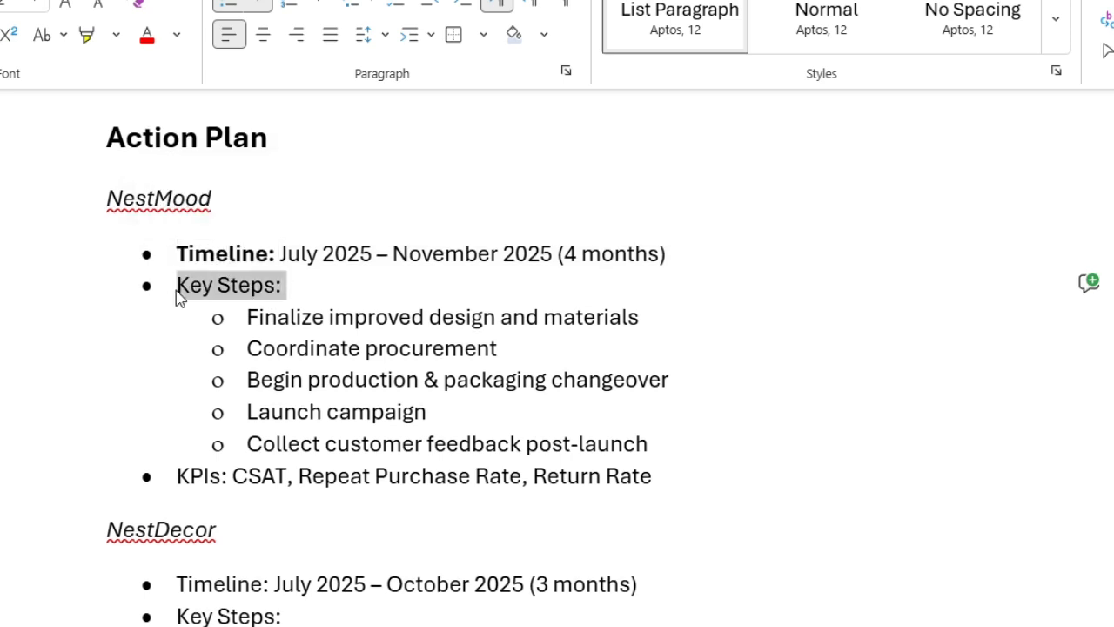
left_click(383, 250)
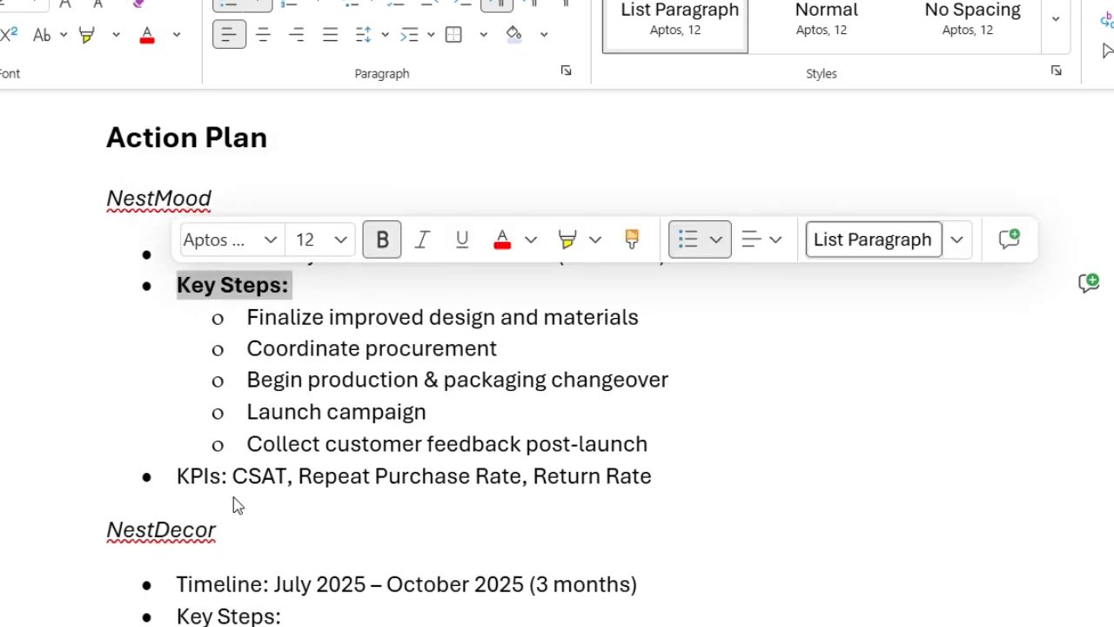
left_click_drag(232, 473, 178, 473)
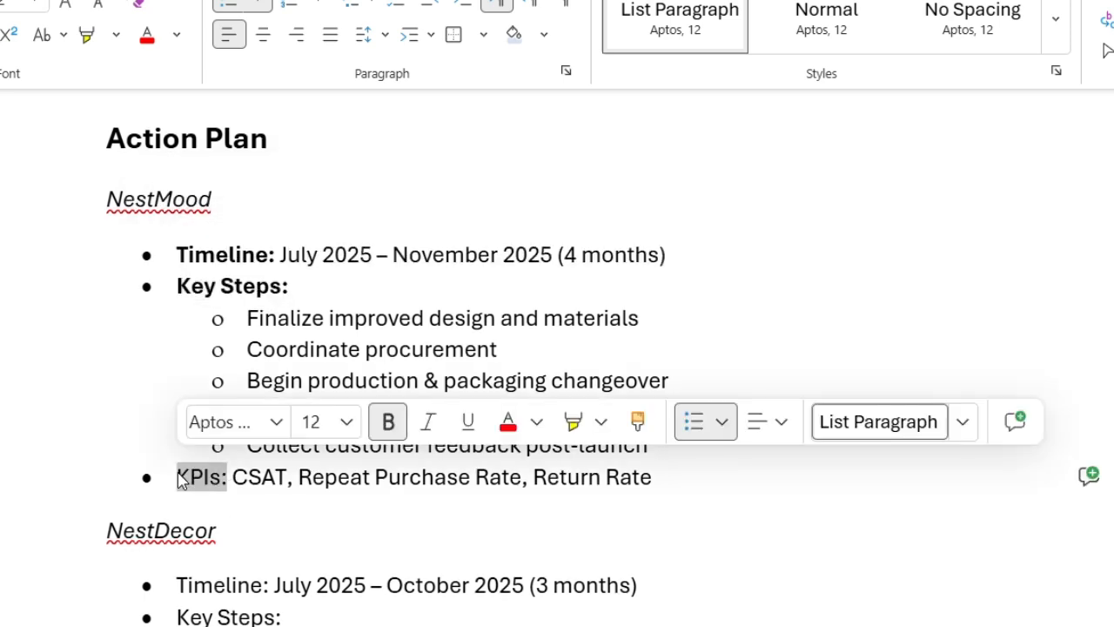
left_click(386, 427)
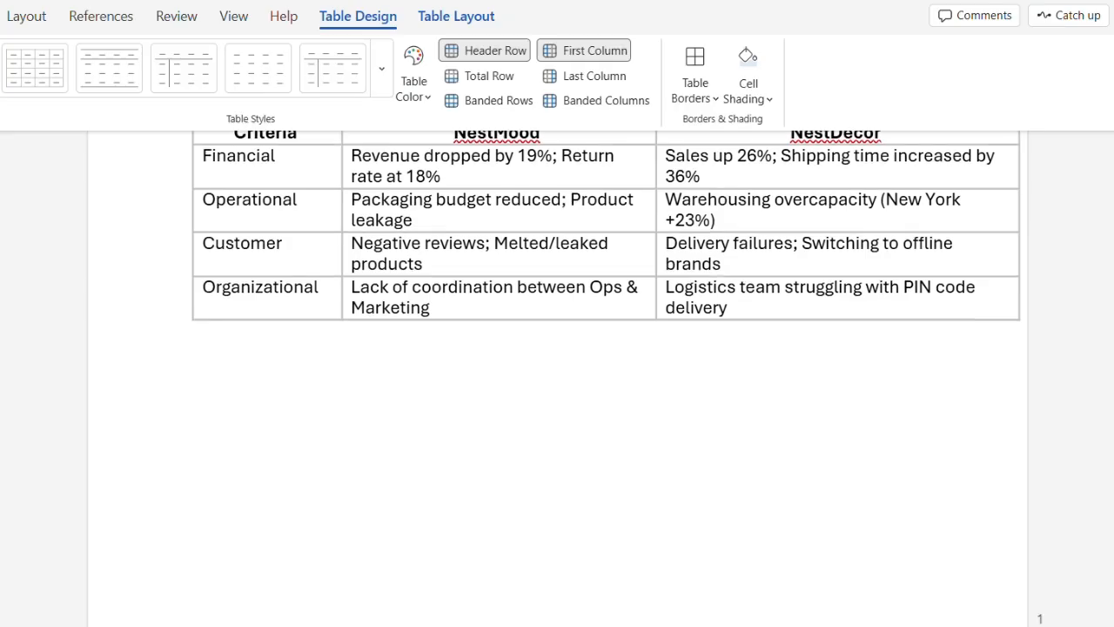
Apply the Subtitle style to the "1. SWOT Analysis" line under Analysis
scroll(557, 374, "down", 5)
scroll(557, 374, "down", 3)
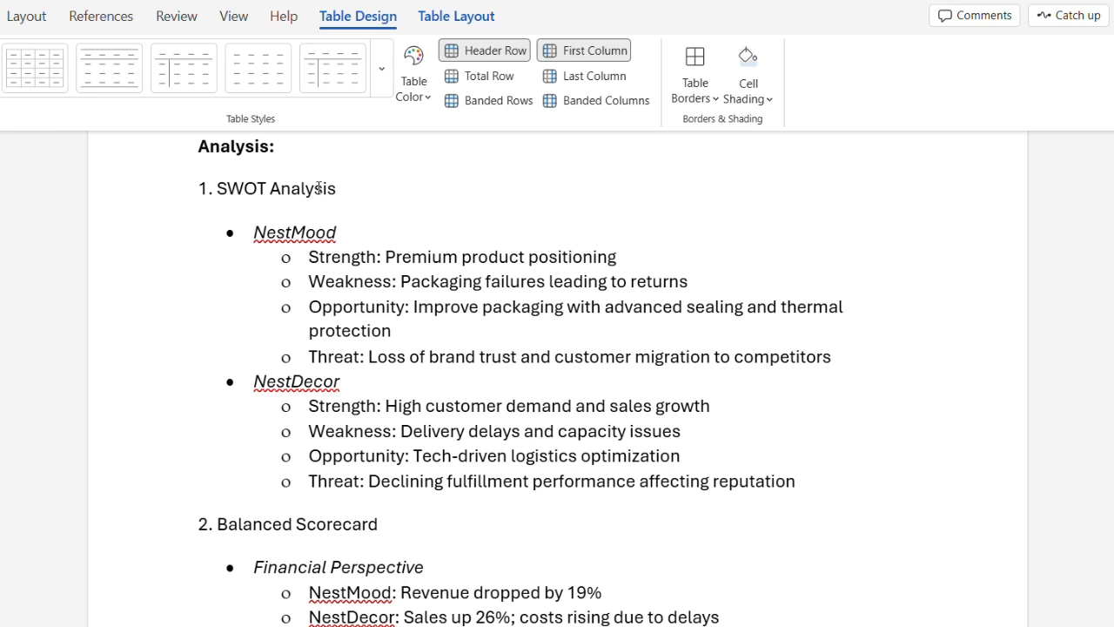
left_click_drag(338, 190, 193, 193)
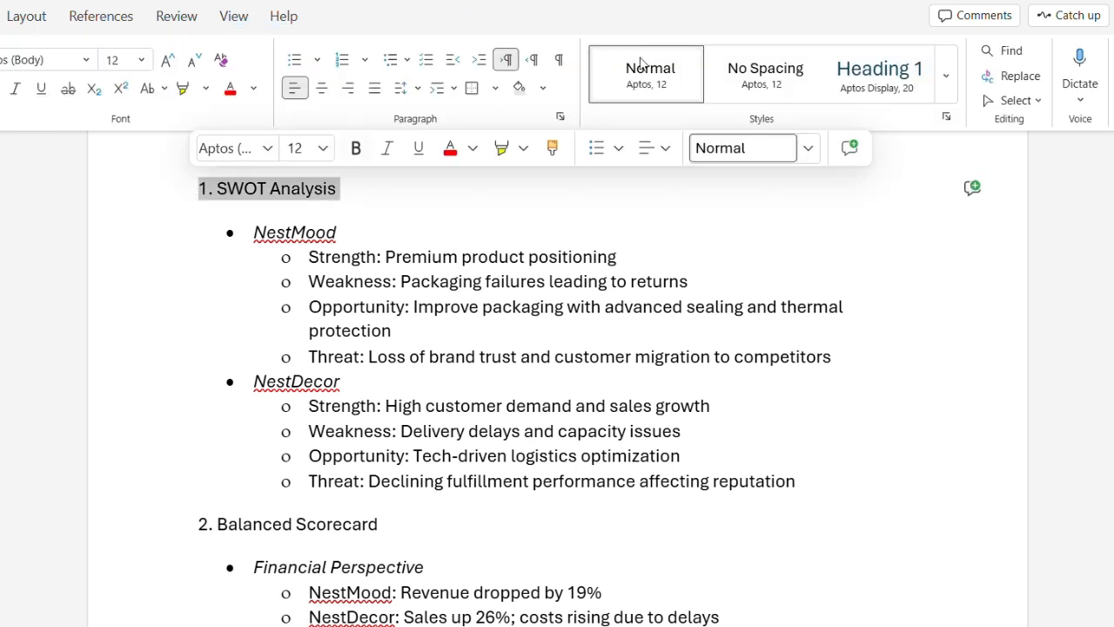
left_click(945, 80)
left_click(830, 296)
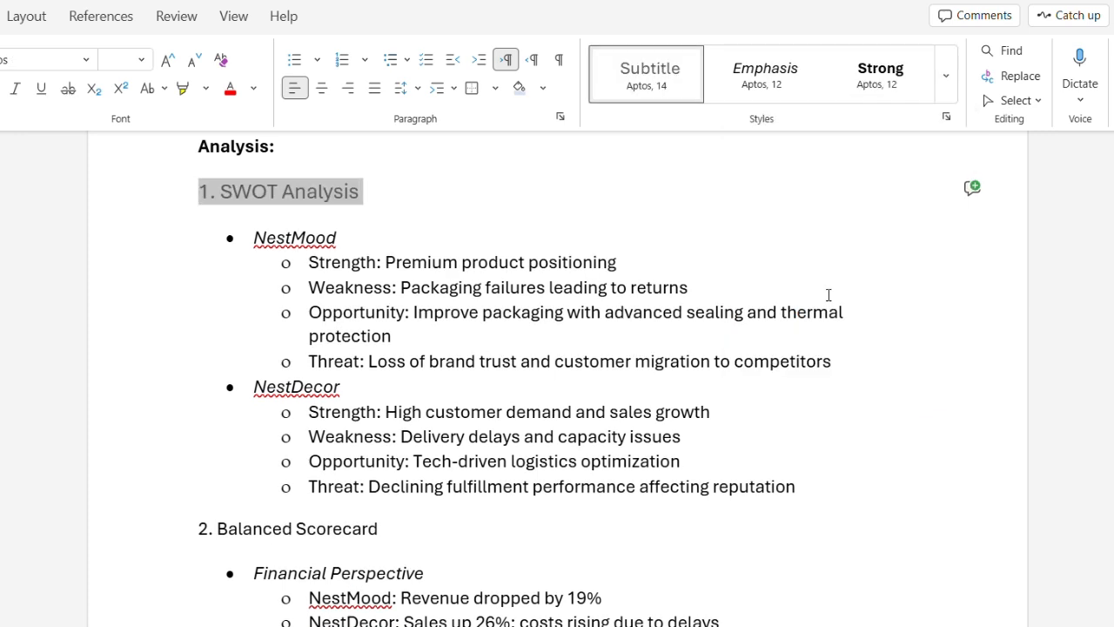
Apply the Subtitle style to the "2. Balanced Scorecard" line
triple_click(384, 530)
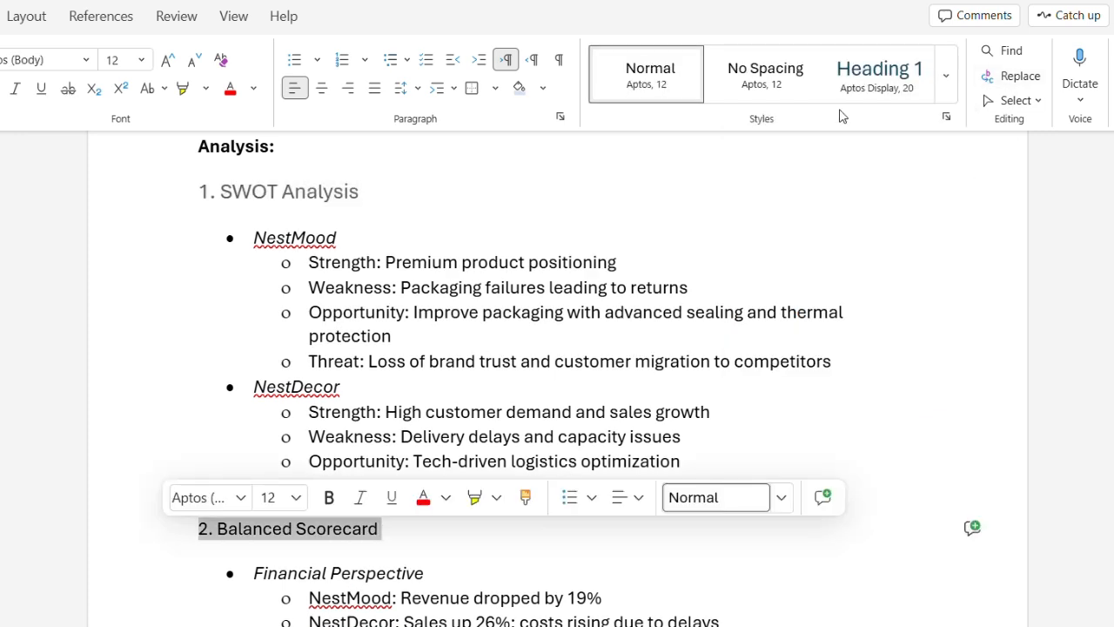
left_click(783, 499)
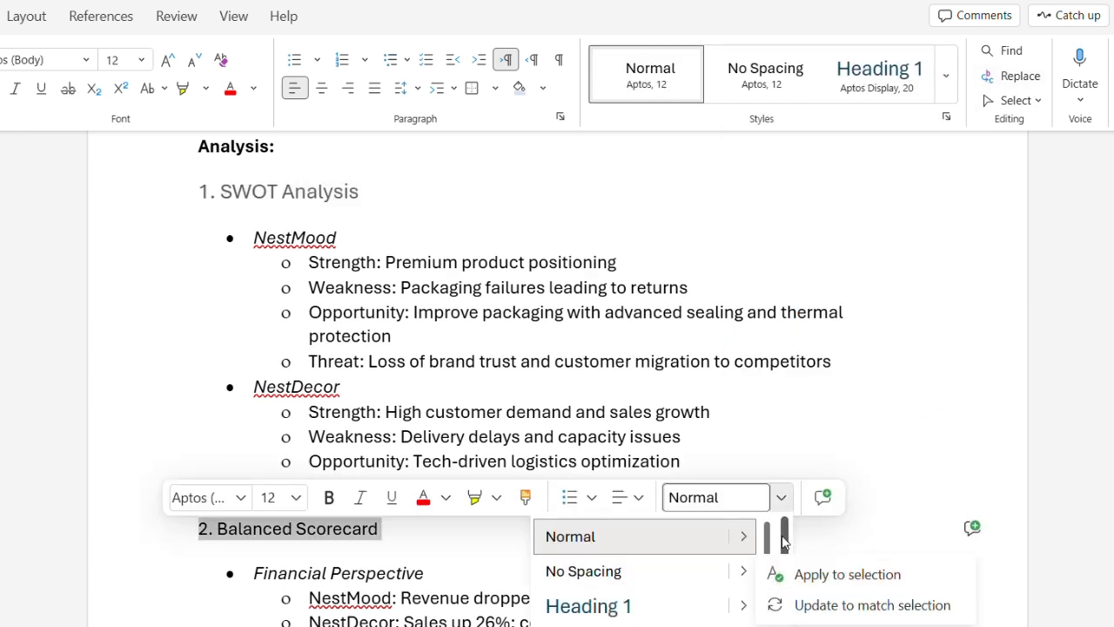
left_click_drag(783, 535, 784, 597)
left_click(657, 563)
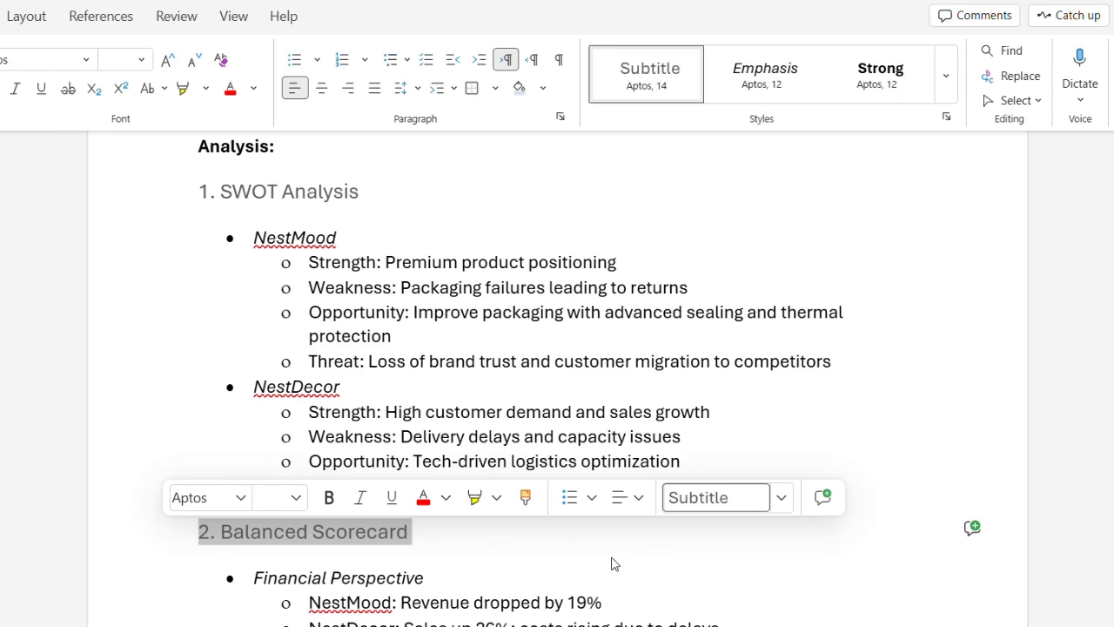
left_click(449, 531)
Apply the Subtitle style to the "3. Strategic Roadmapping" line above the mission and vision table
scroll(404, 282, "down", 7)
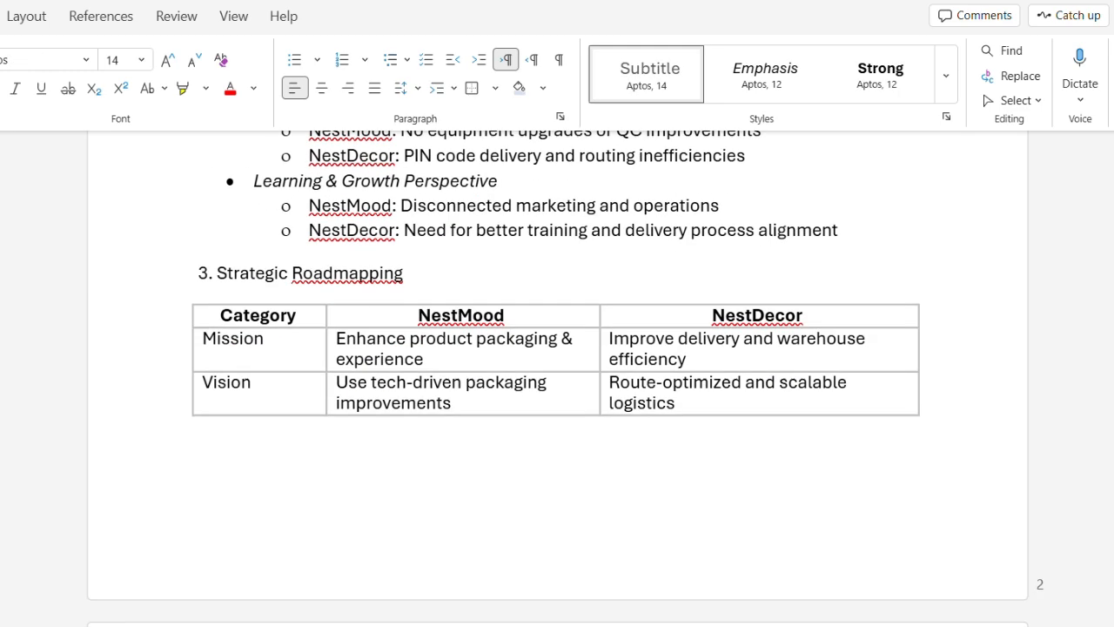
triple_click(358, 277)
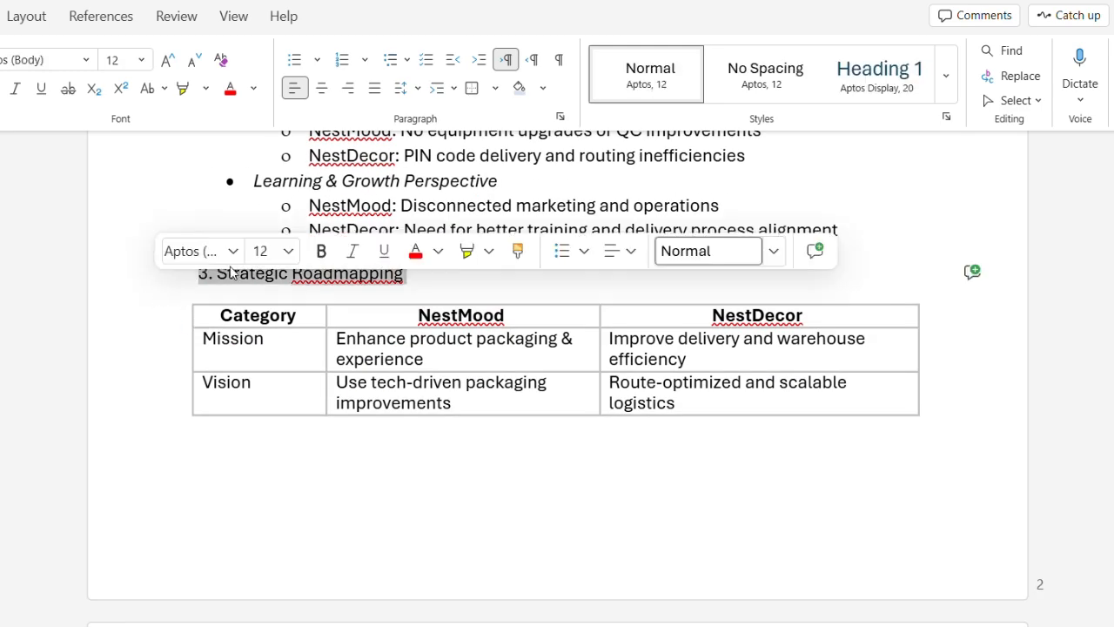
left_click(773, 251)
left_click(672, 460)
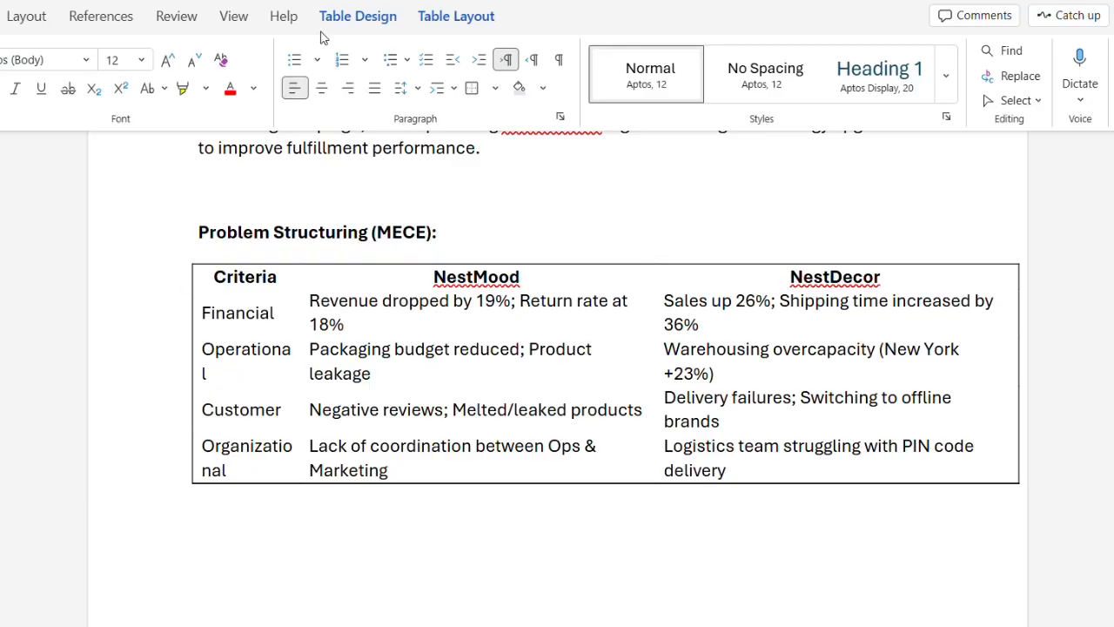
Apply the plain full-grid table style to the Problem Structuring (MECE) table and widen its Criteria column so each label fits one line
left_click(348, 28)
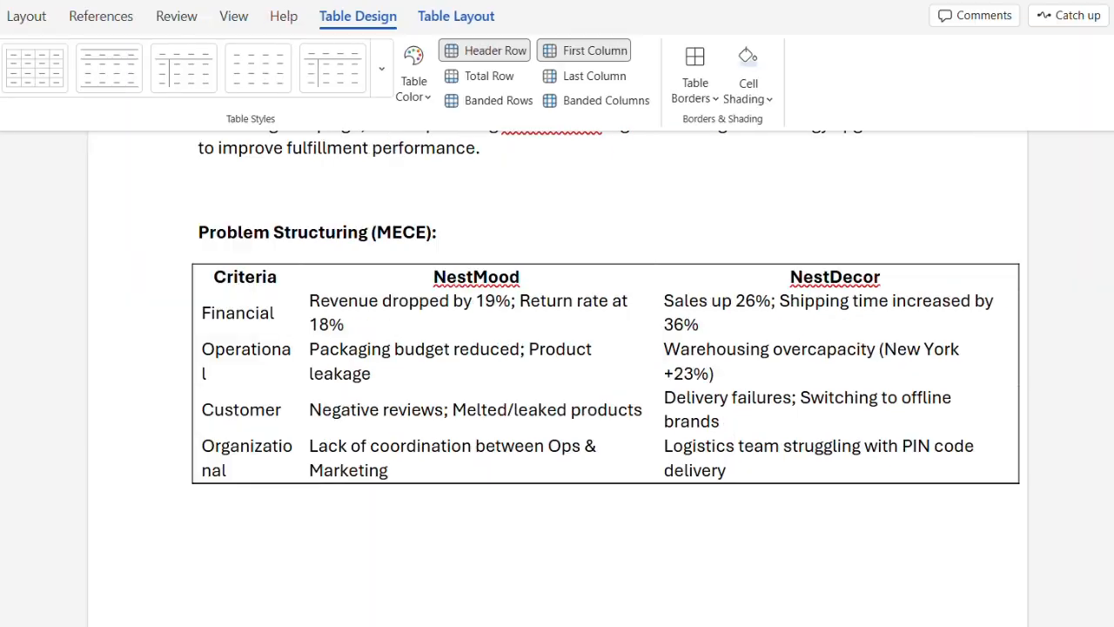
left_click(32, 68)
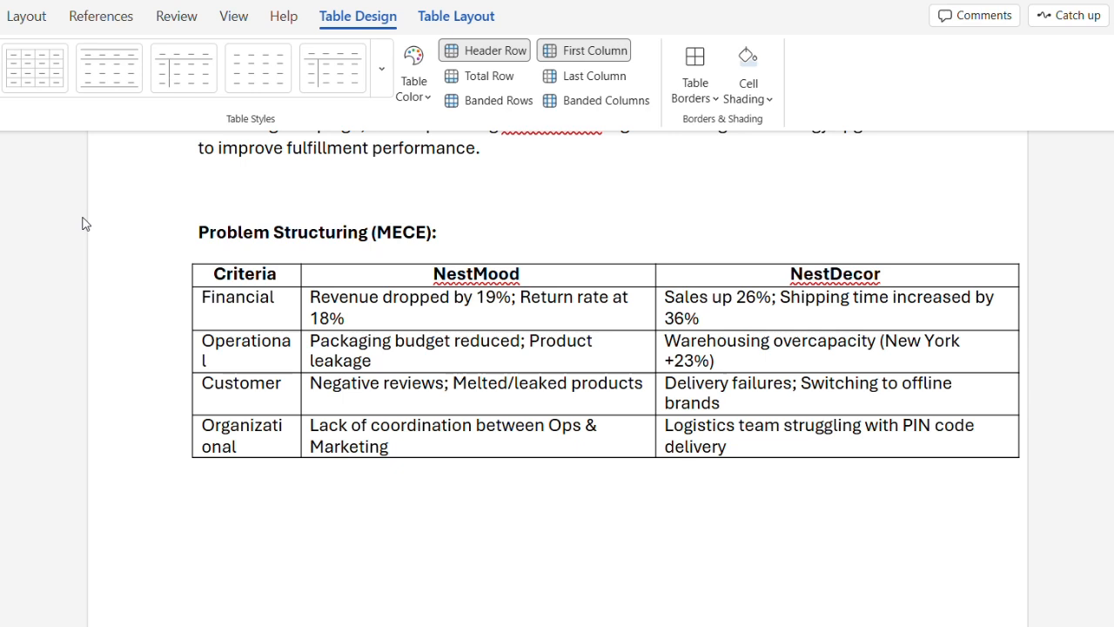
left_click_drag(309, 273, 344, 274)
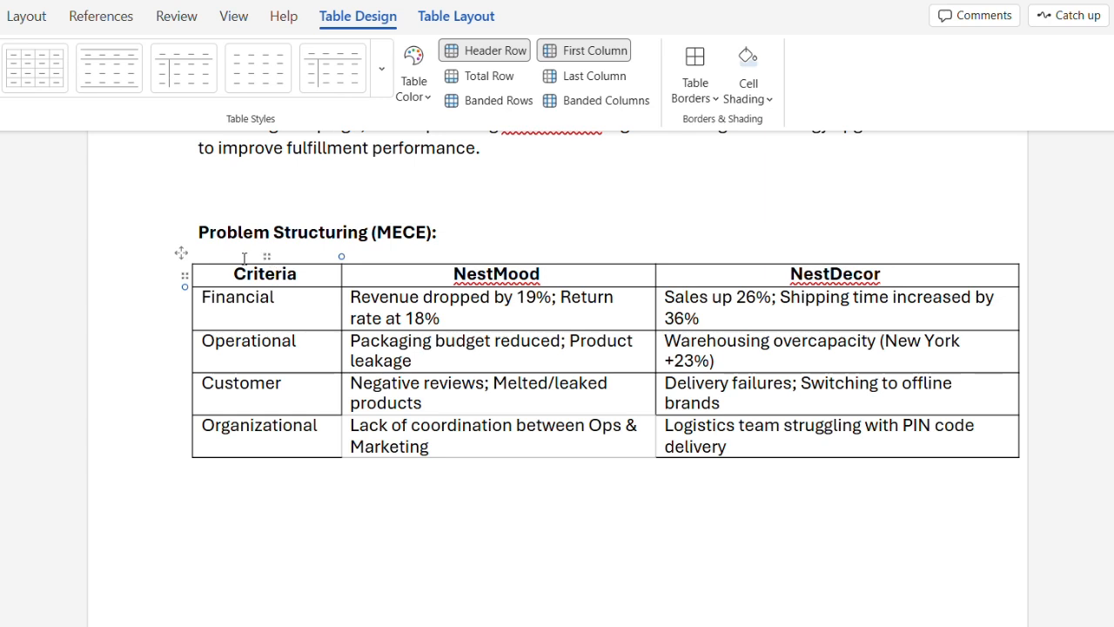
Set the border color of the whole Problem Structuring (MECE) table to gray
left_click(181, 252)
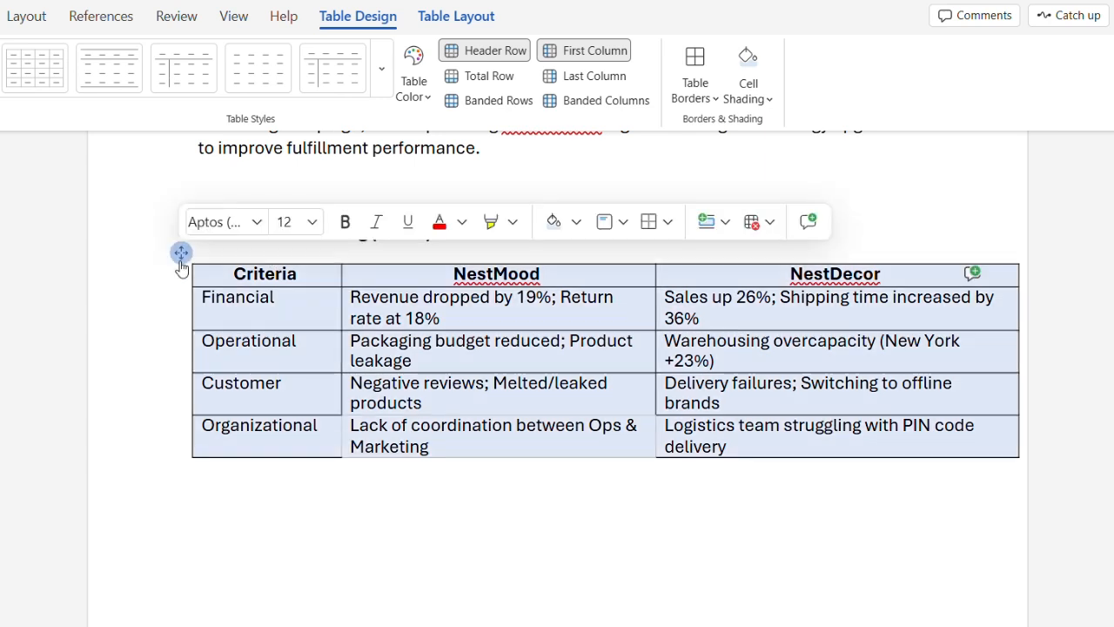
left_click(693, 100)
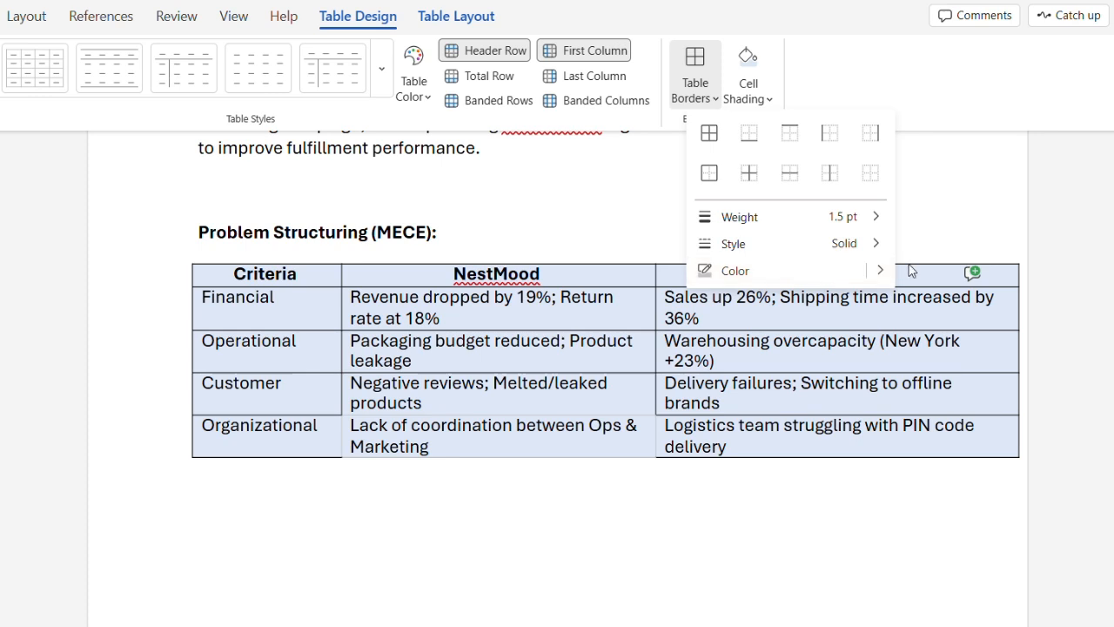
left_click(873, 270)
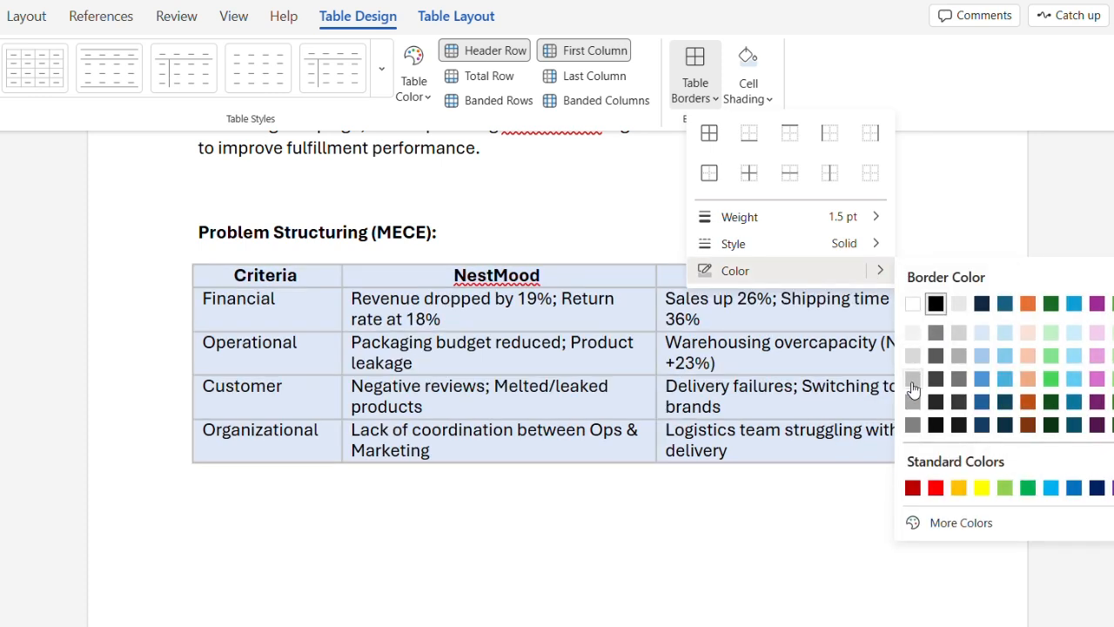
left_click(703, 444)
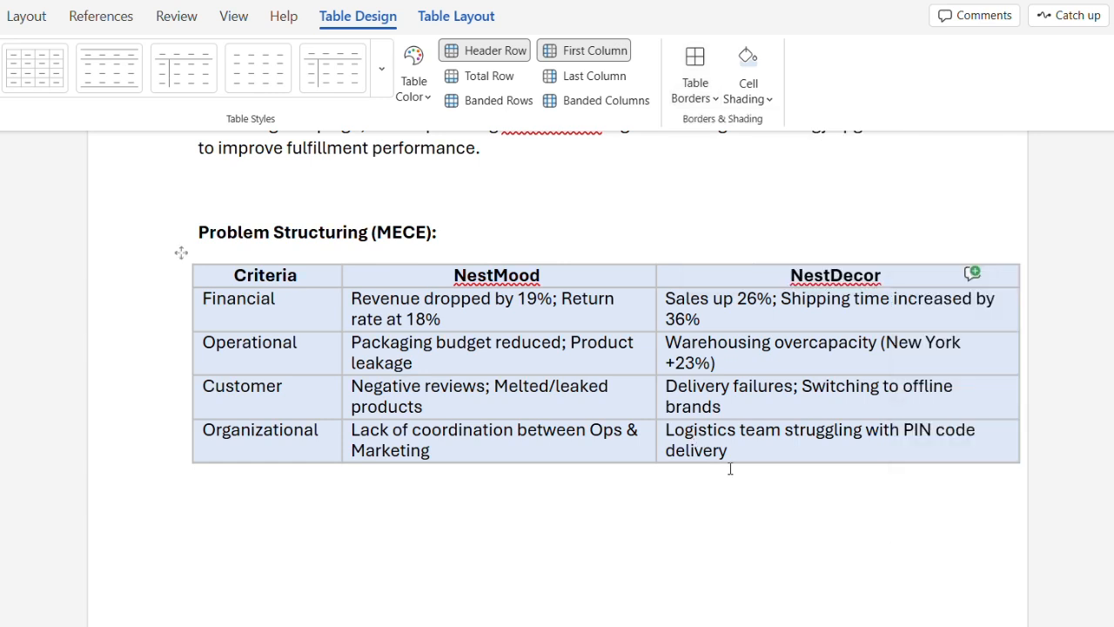
left_click(551, 225)
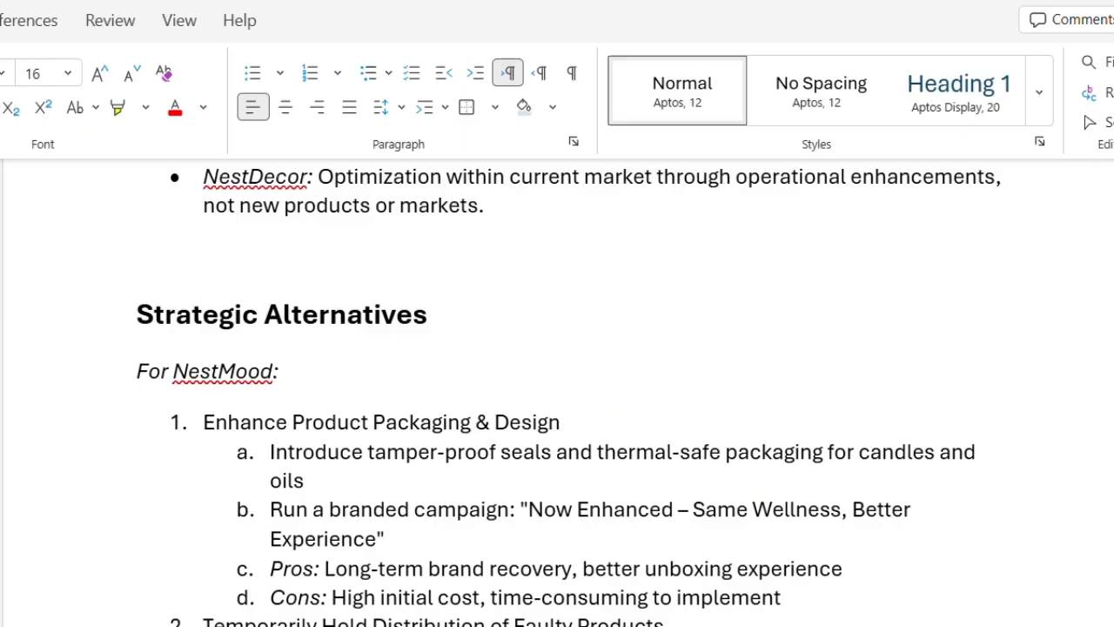
Change the lettered sub-items under "Enhance Product Packaging & Design" to hollow-circle bullets
scroll(566, 392, "down", 3)
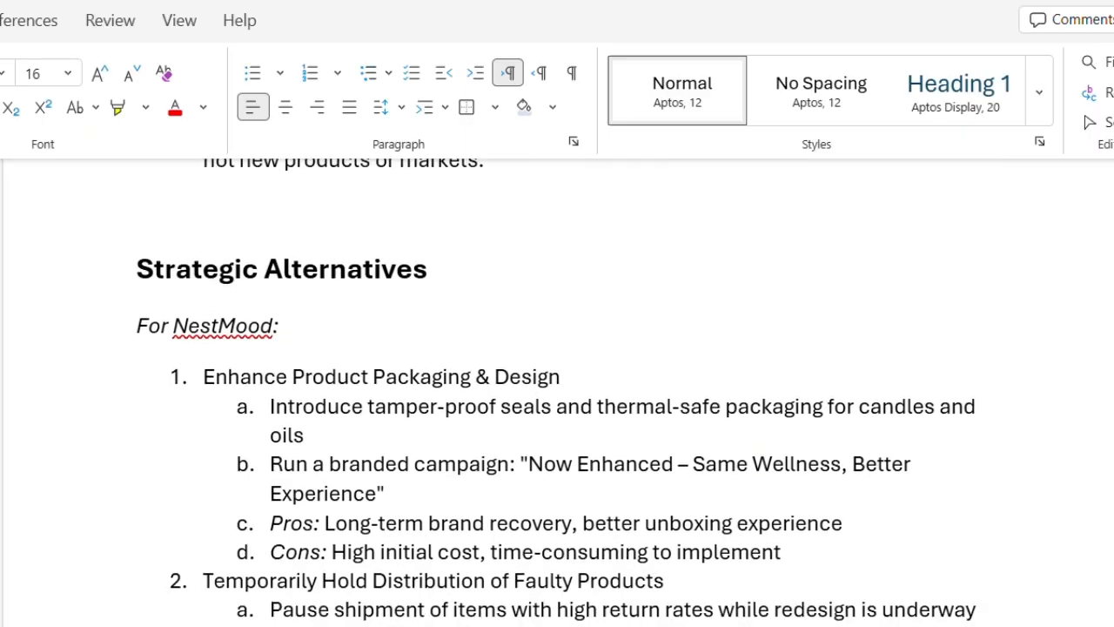
scroll(566, 392, "down", 1)
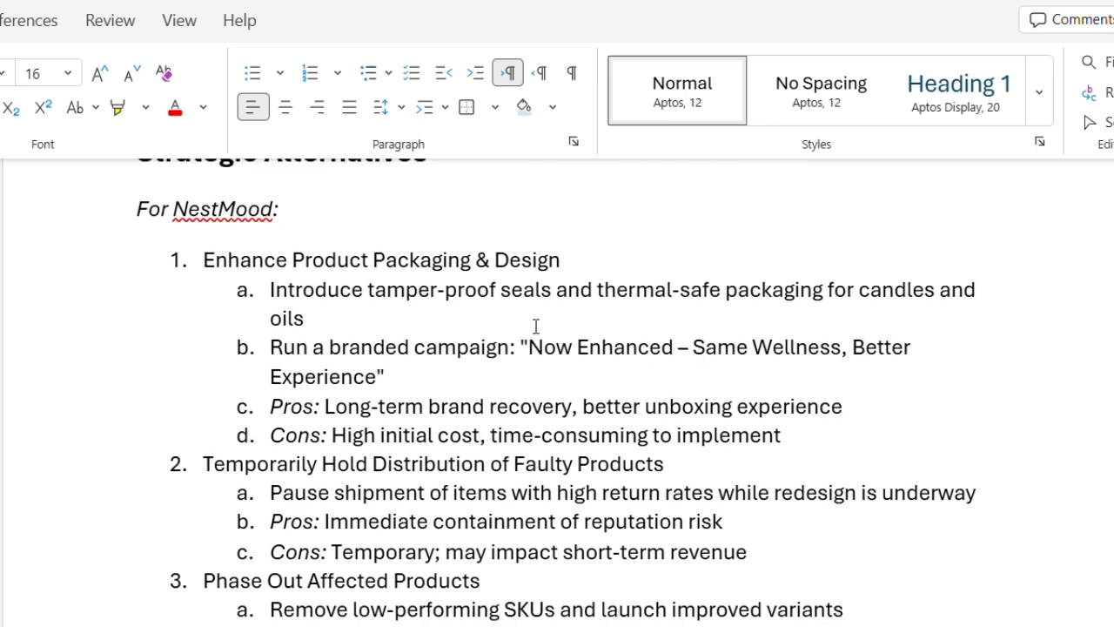
left_click_drag(270, 290, 804, 435)
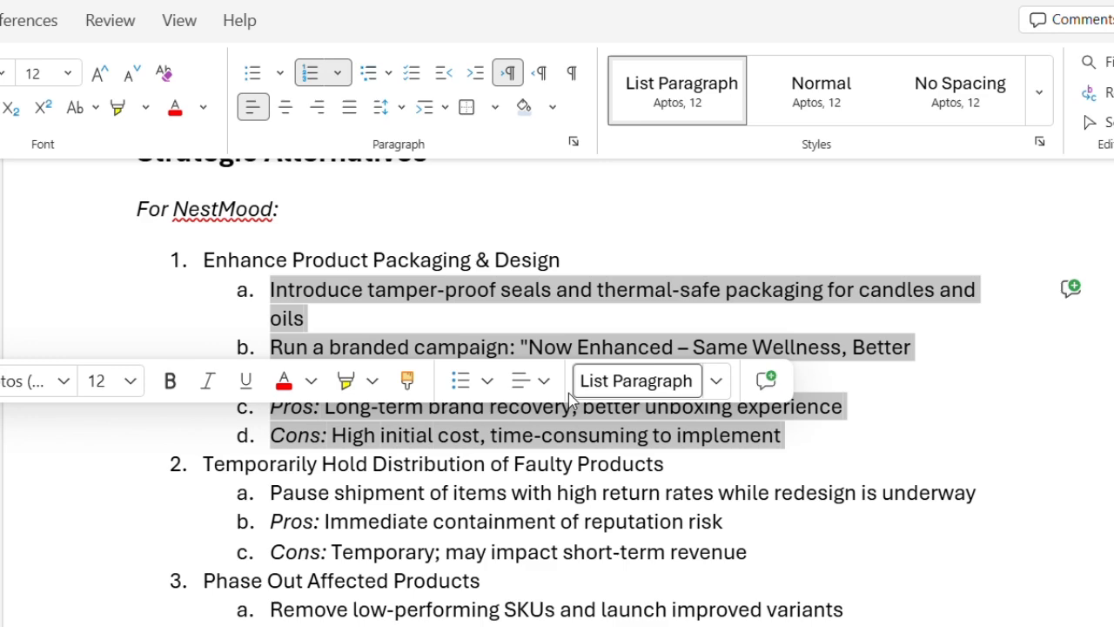
left_click(279, 74)
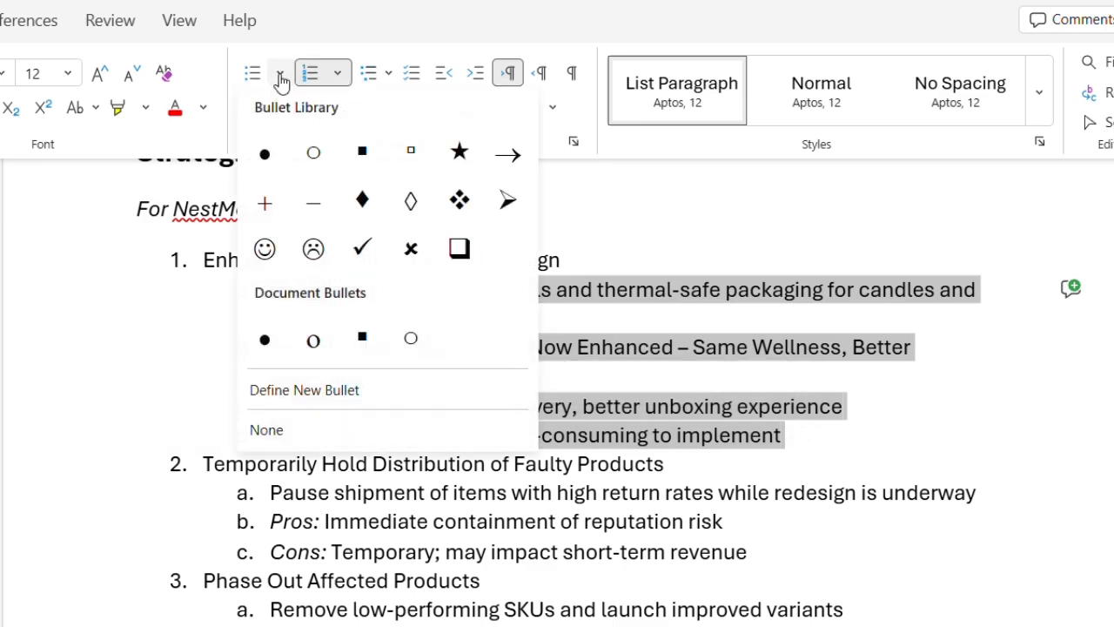
left_click(331, 172)
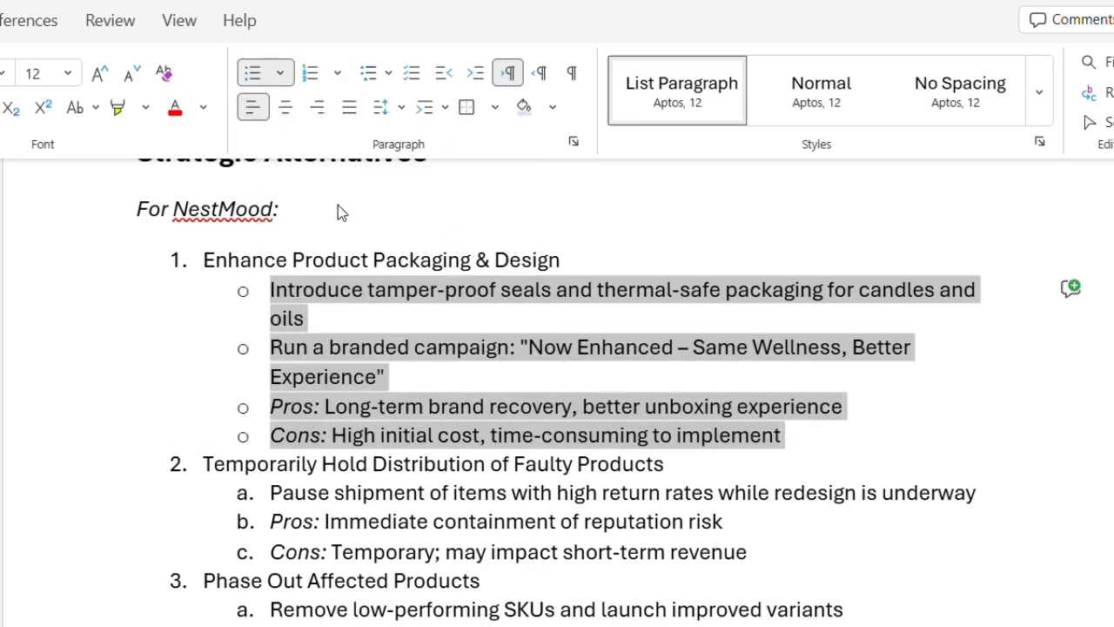
Change the lettered sub-items under "Switch to New Logistics Partner" in the NestDecor alternatives to hollow-circle bullets
scroll(558, 392, "down", 7)
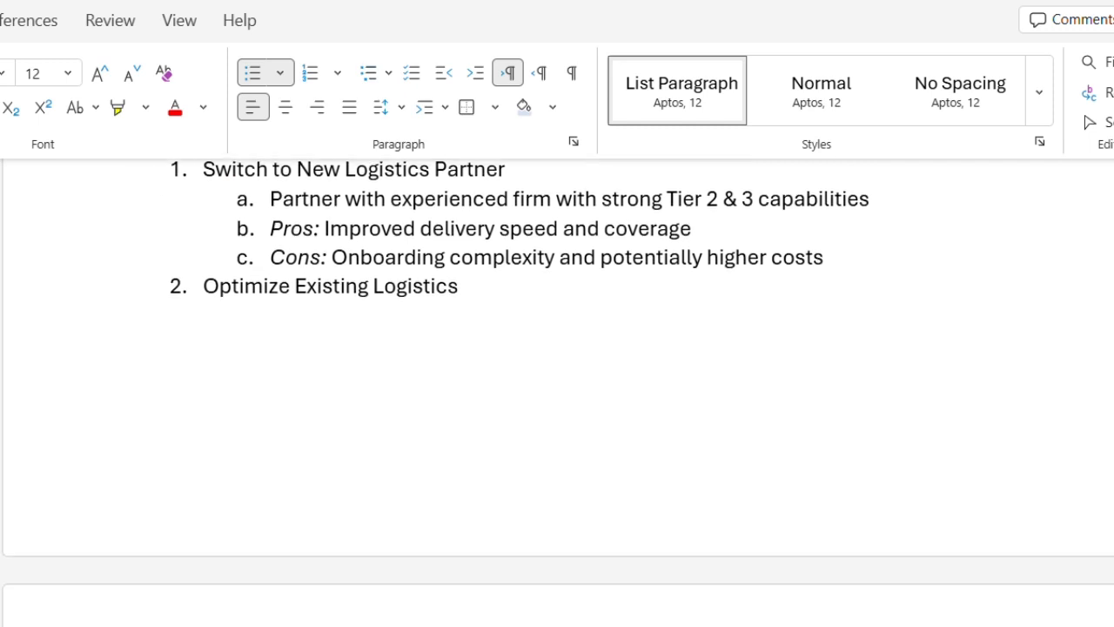
scroll(557, 391, "up", 2)
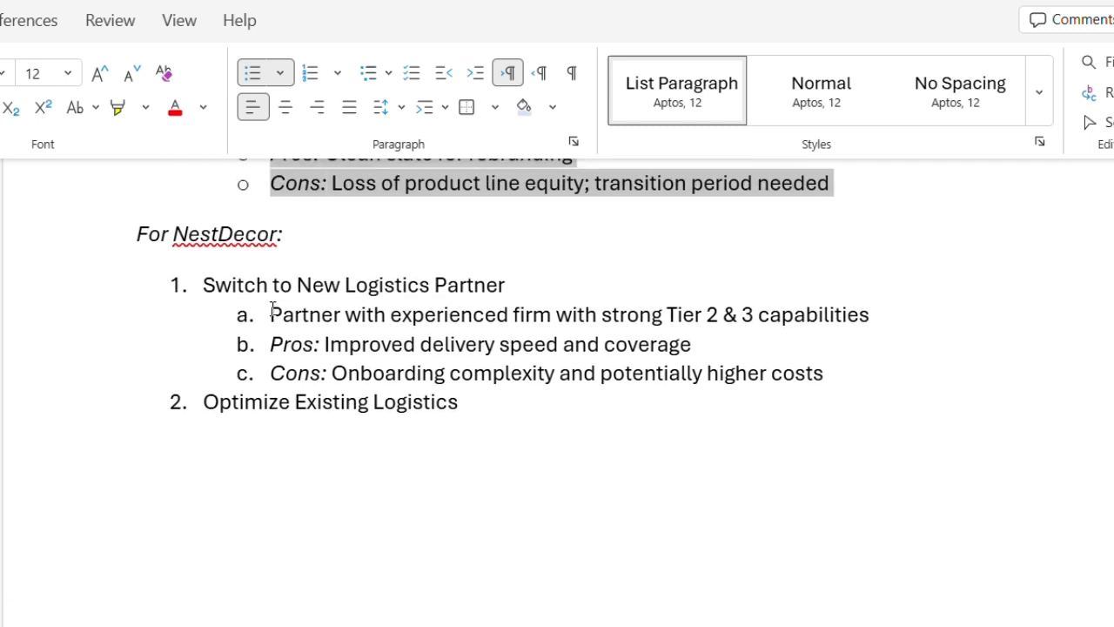
left_click_drag(306, 314, 850, 375)
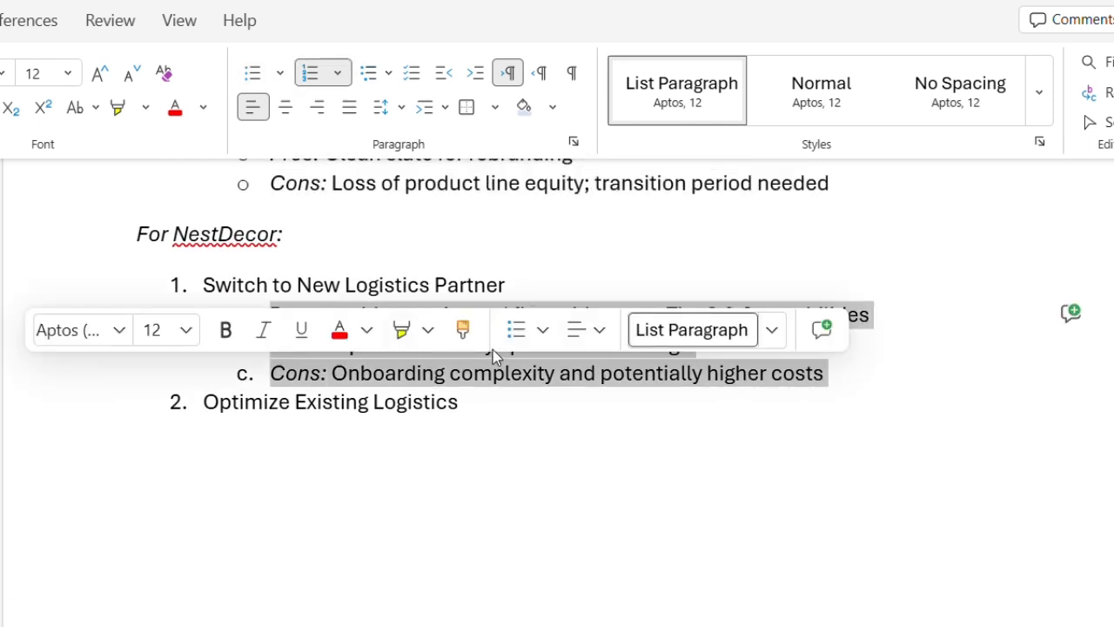
left_click(543, 334)
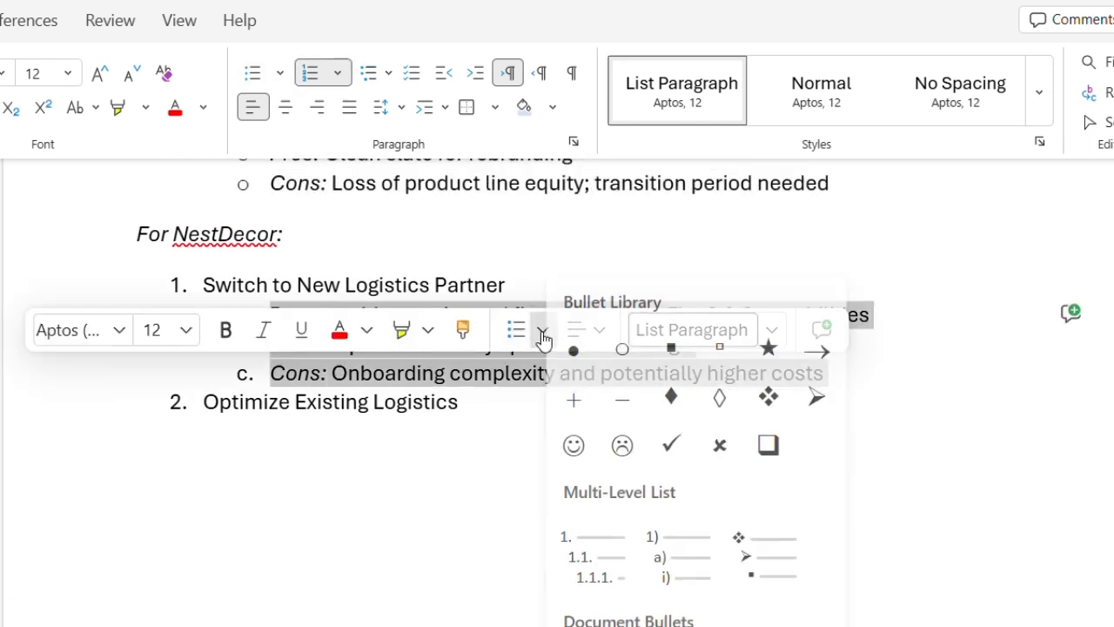
left_click(634, 359)
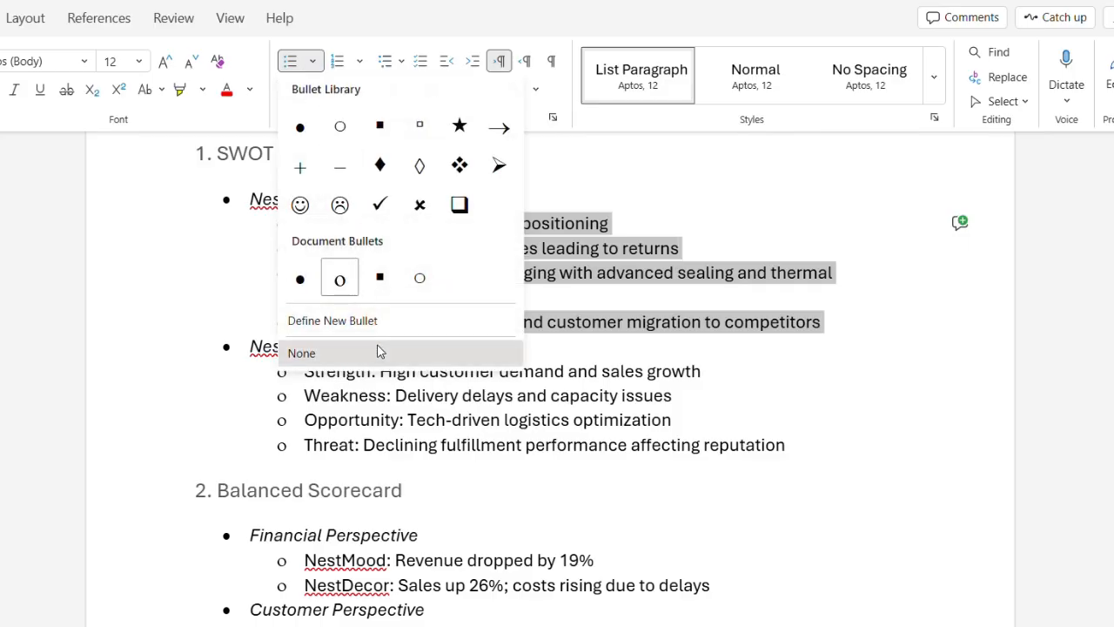
Remove the bullets from the Strength, Weakness, Opportunity and Threat lines under both NestMood and NestDecor in the SWOT Analysis
left_click(377, 346)
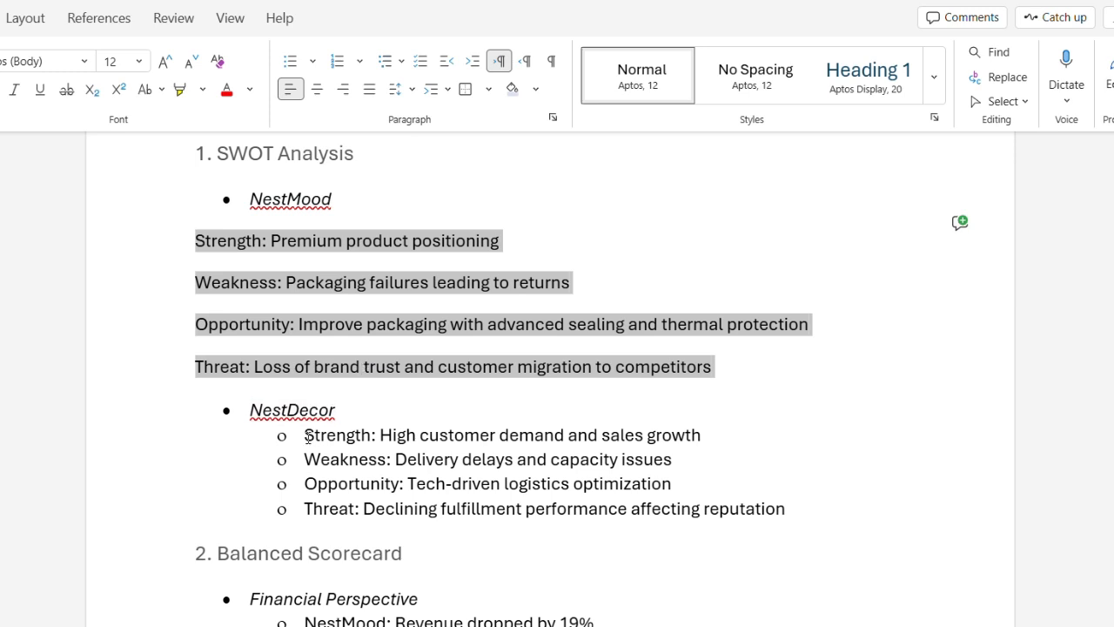
left_click_drag(302, 435, 858, 500)
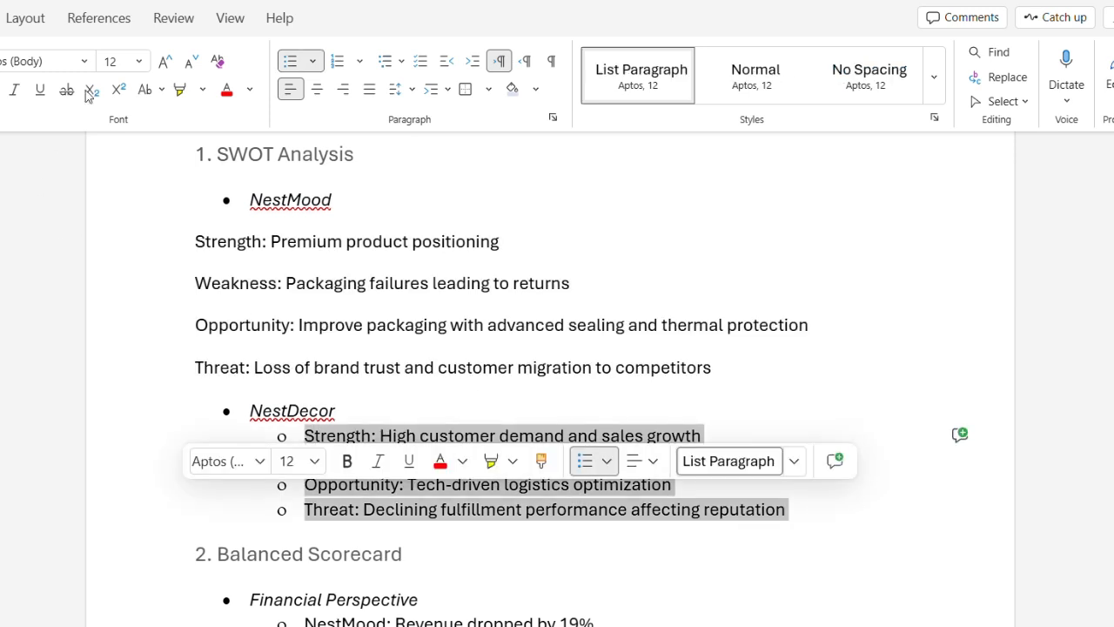
left_click(313, 61)
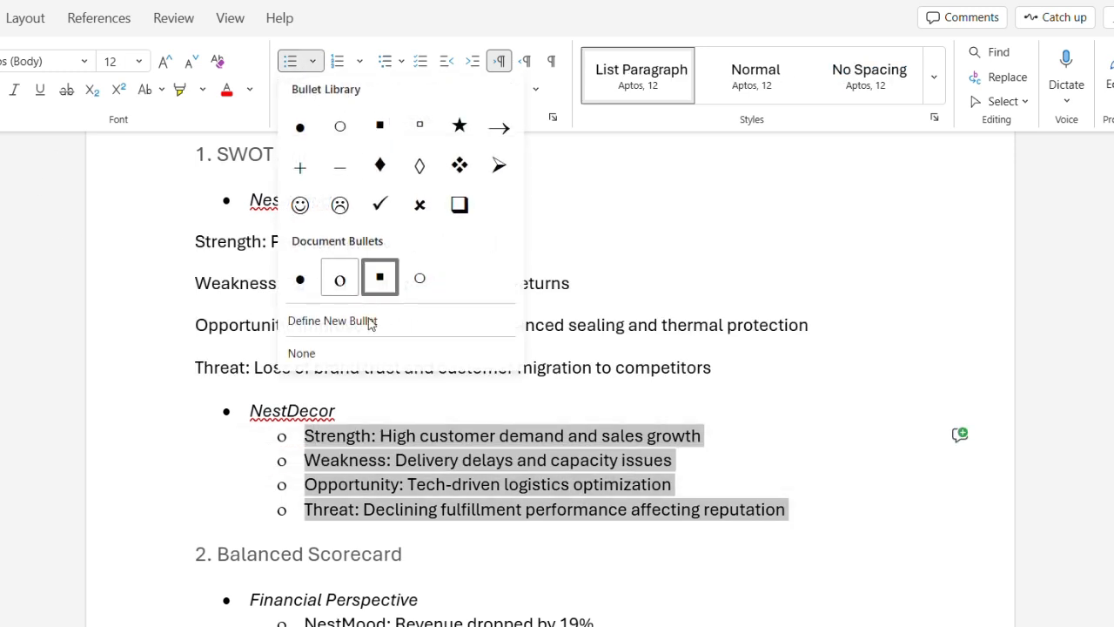
left_click(363, 355)
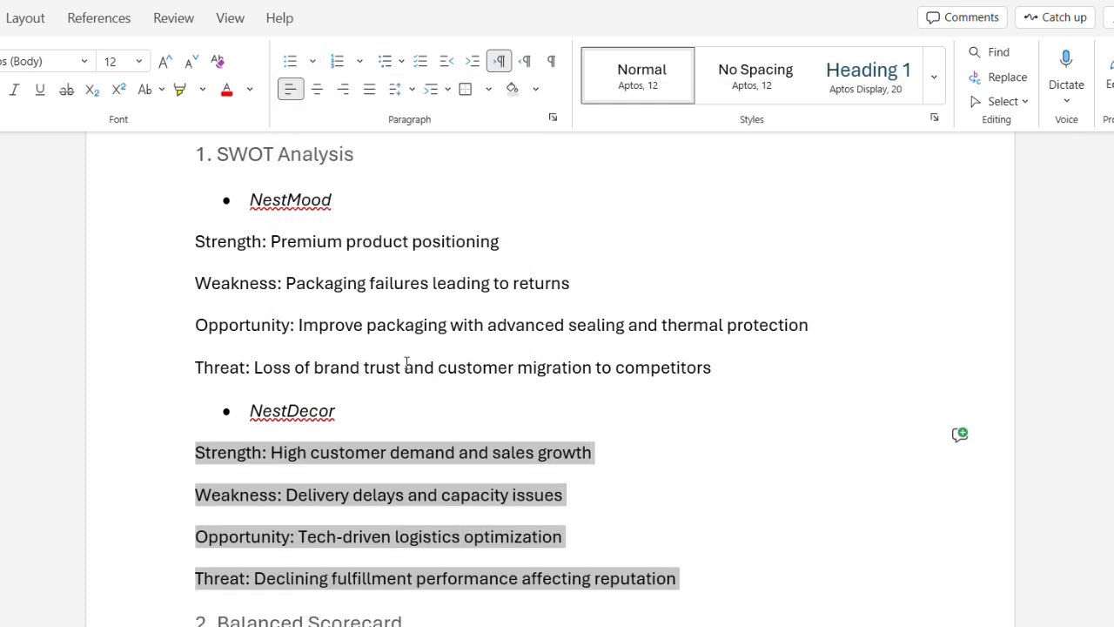
Insert a 2x2 table on a new line below the NestMood Threat line in the SWOT Analysis
left_click(722, 369)
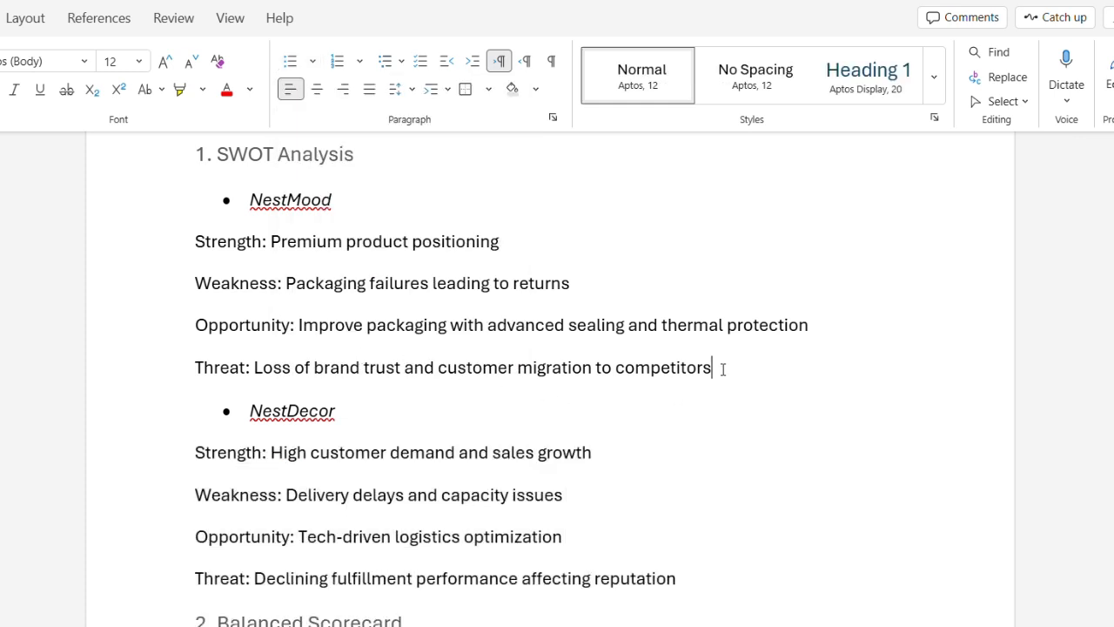
key("Return")
left_click(0, 19)
left_click(0, 87)
left_click(0, 162)
Move the NestMood Strength and Weakness lines into the two first-row cells of the new table
left_click_drag(386, 237, 722, 249)
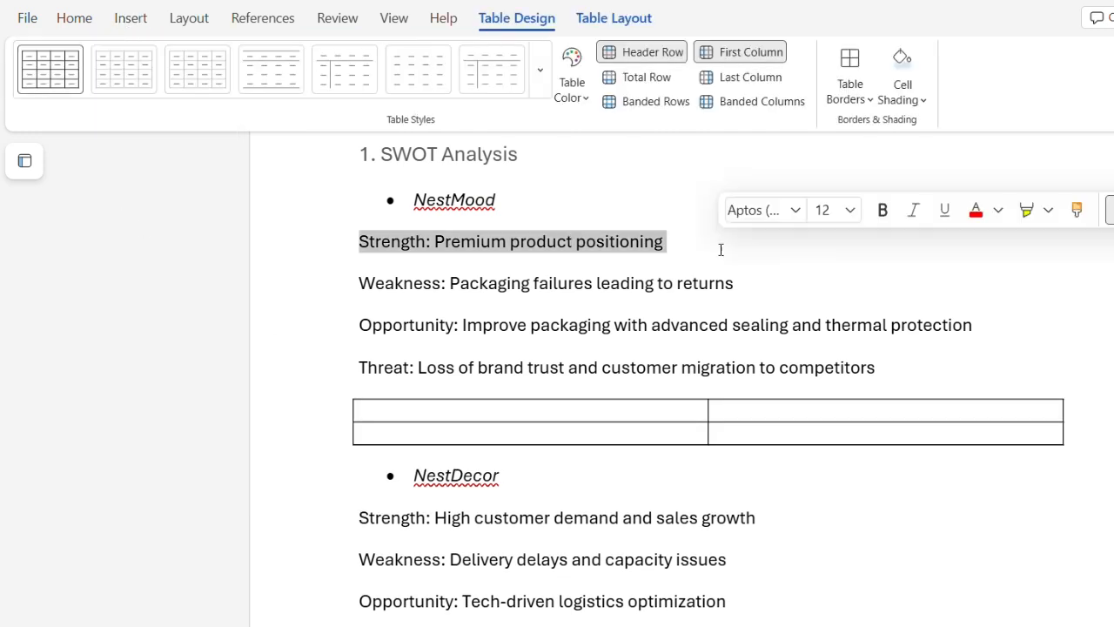
key("ctrl+x")
left_click(569, 363)
key("ctrl+v")
left_click_drag(379, 252, 740, 247)
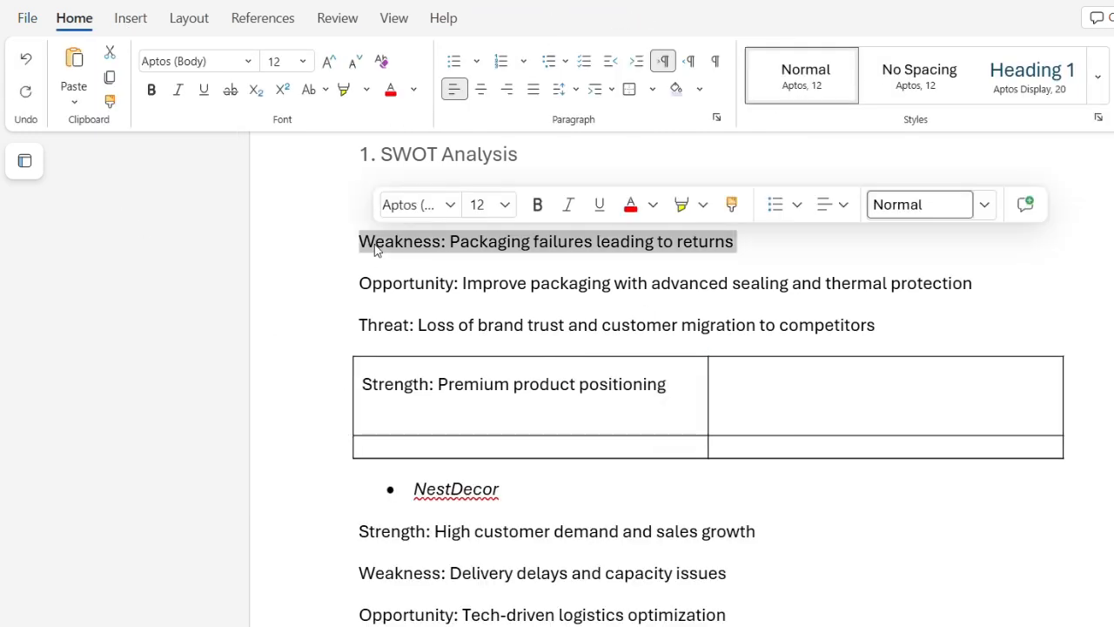
key("ctrl+x")
left_click(915, 346)
key("ctrl+v")
Move the NestMood Opportunity and Threat lines into the two second-row cells of the SWOT table
triple_click(468, 243)
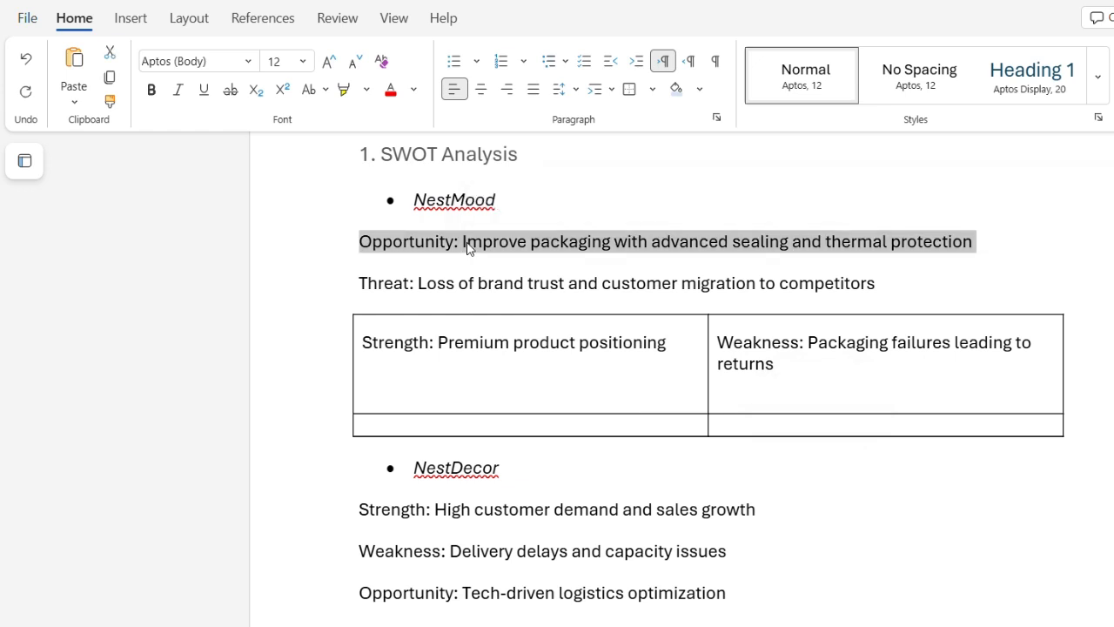
key("ctrl+x")
left_click(468, 380)
key("ctrl+v")
triple_click(507, 245)
key("ctrl+x")
left_click(761, 376)
key("ctrl+v")
Center the text of all cells in the NestMood SWOT table horizontally and vertically
left_click(177, 294)
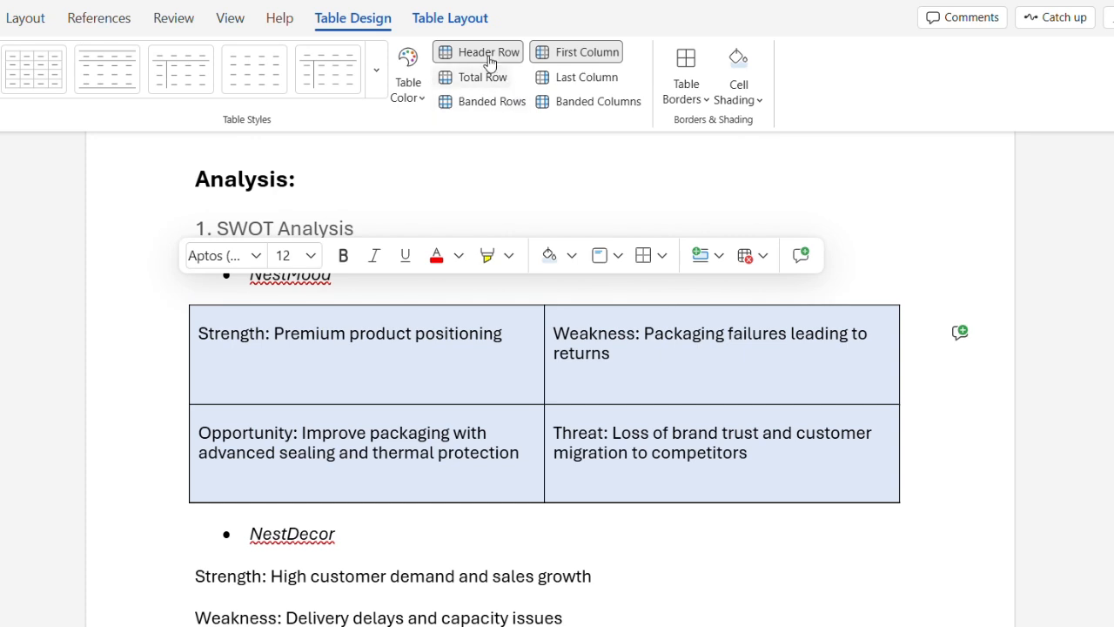
left_click(467, 33)
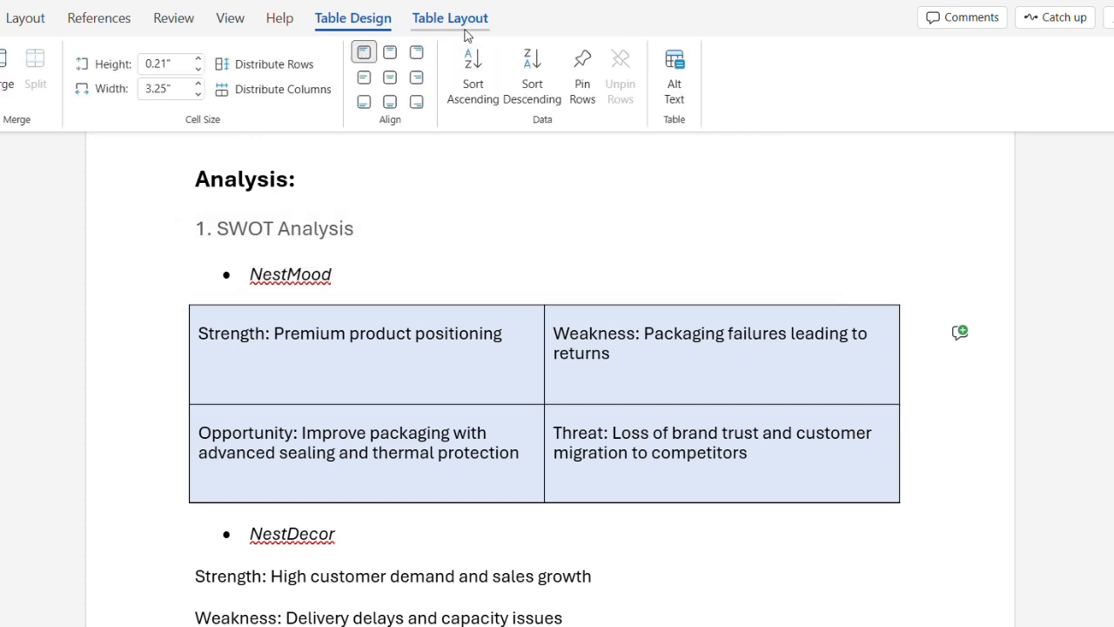
left_click(390, 77)
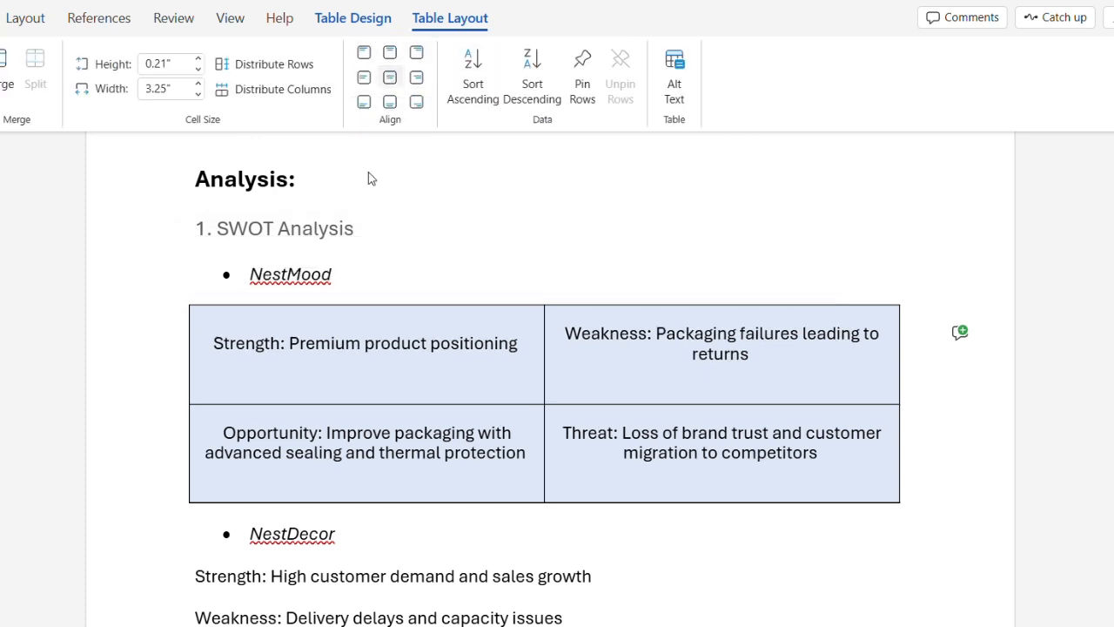
Put the description after each Strength, Weakness, Opportunity and Threat label on its own line within the NestMood SWOT cells
left_click(289, 345)
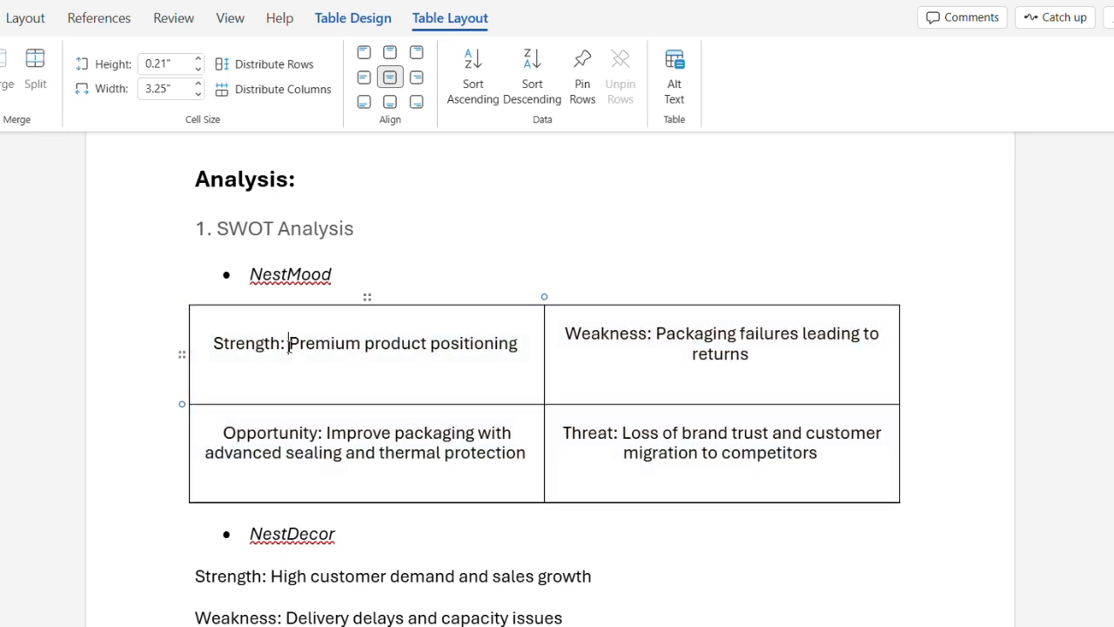
key("Return")
left_click(658, 352)
key("Return")
left_click(328, 469)
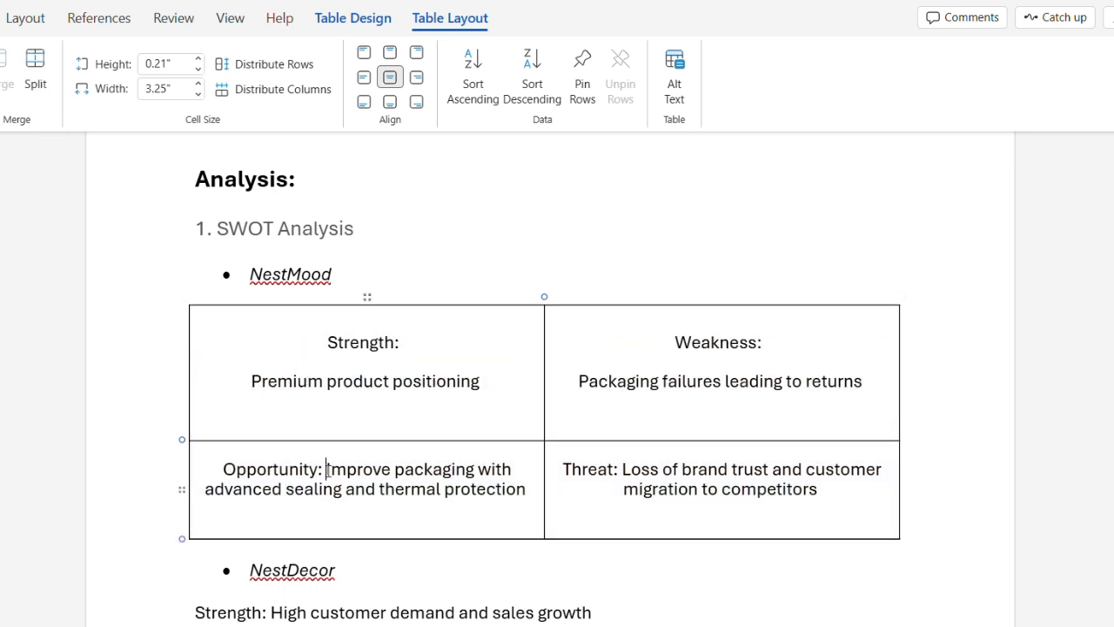
key("Return")
left_click(625, 497)
key("Return")
Bold the Strength, Weakness, Opportunity and Threat labels in the NestMood SWOT table
triple_click(354, 342)
left_click(575, 309)
triple_click(739, 348)
left_click(231, 310)
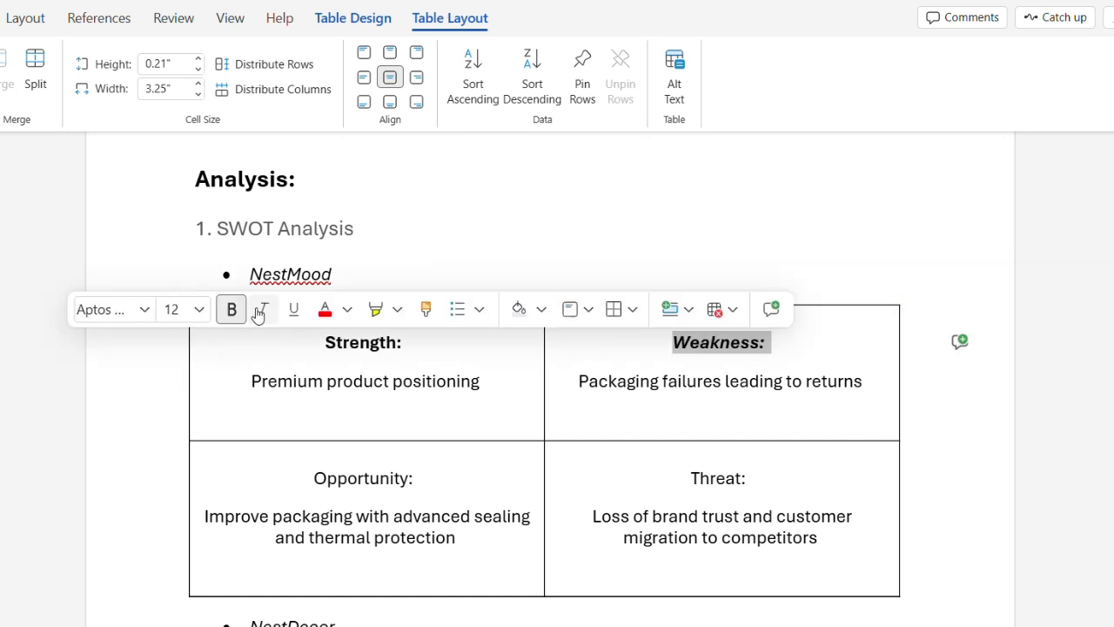
triple_click(344, 480)
left_click(607, 450)
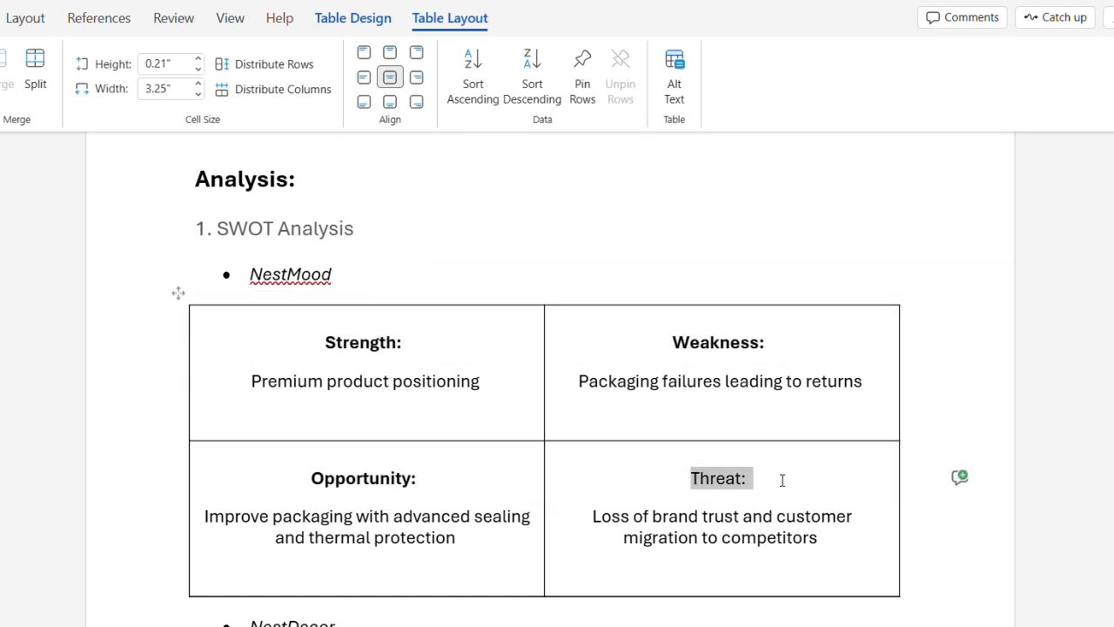
triple_click(696, 477)
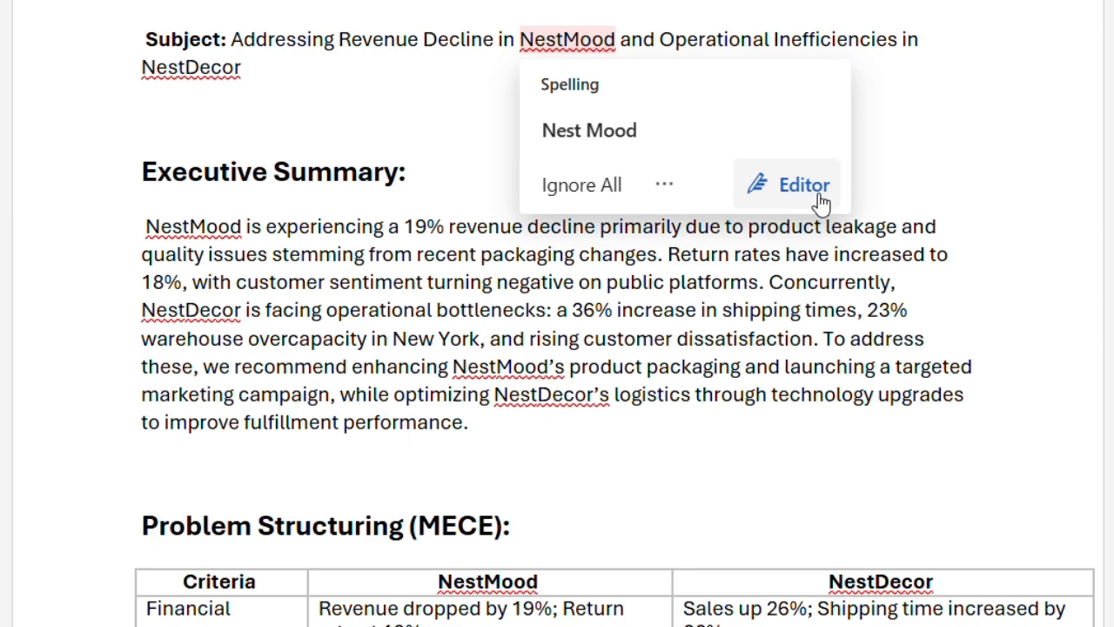
Ignore all spelling flags on the word "NestMood" in the document
left_click(607, 203)
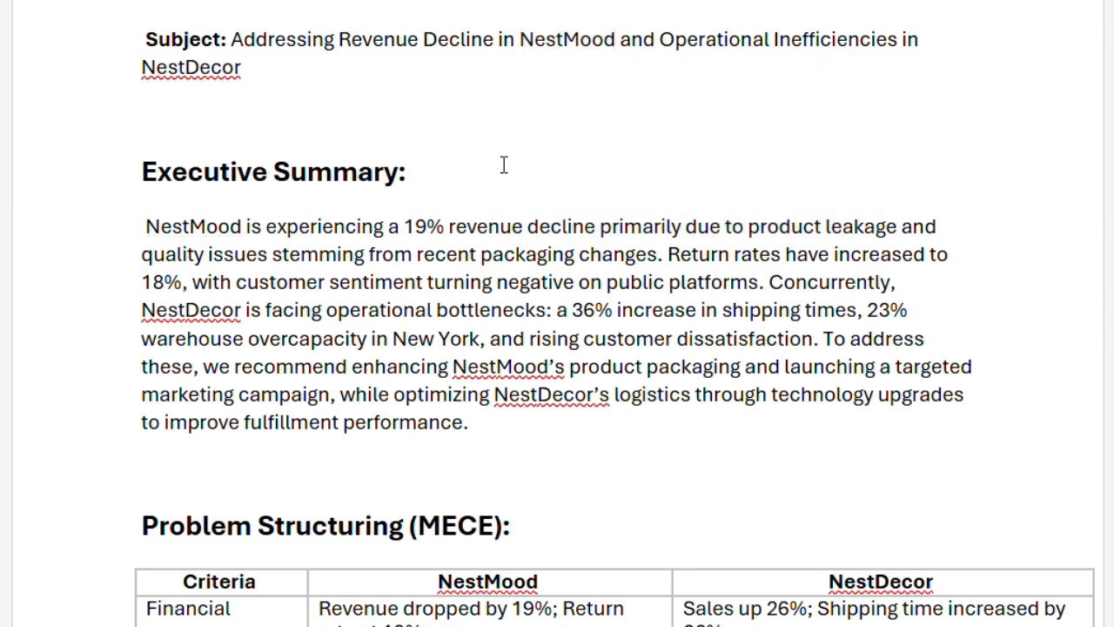
Ignore the spelling flags on "NestDecor" in the subject line and on "NestMood's" and "NestDecor's" in the Executive Summary
left_click(209, 67)
left_click(198, 256)
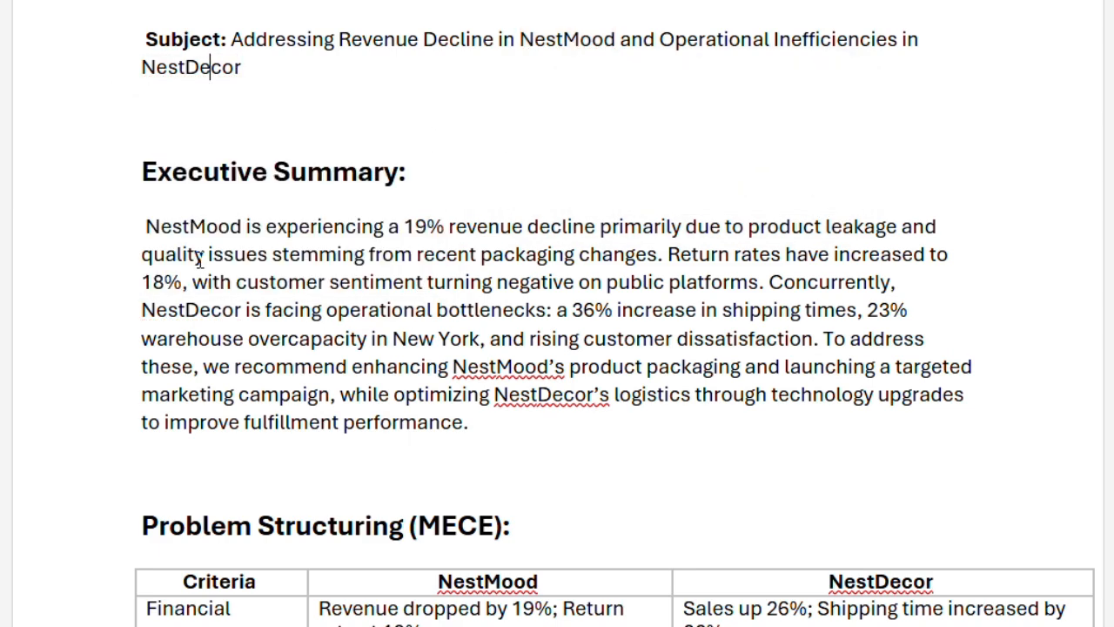
left_click(513, 369)
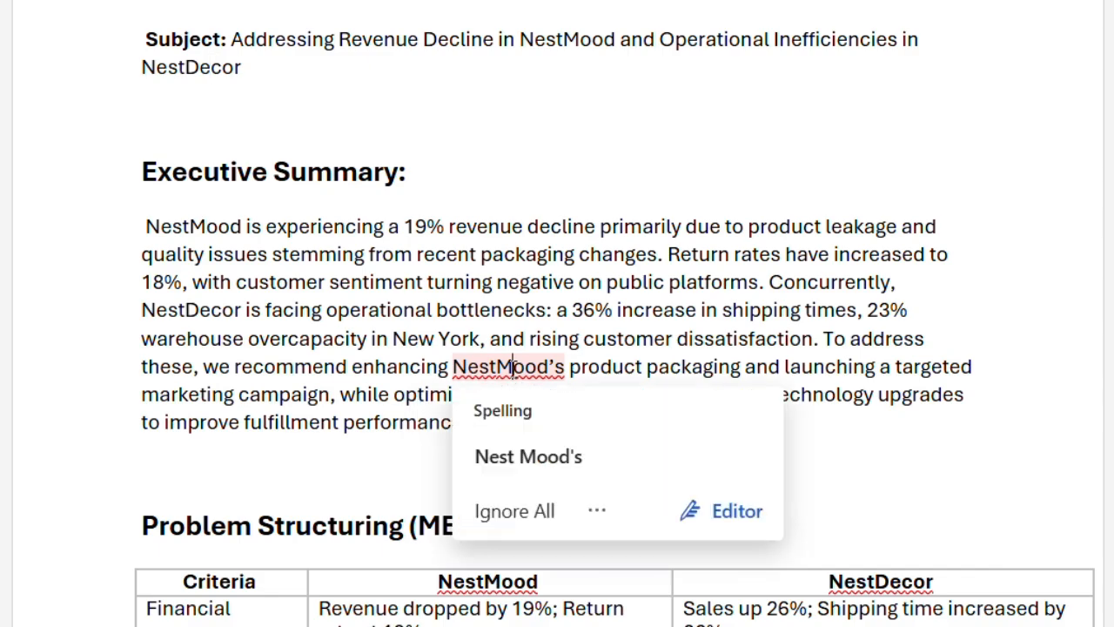
scroll(516, 435, "down", 1)
left_click(515, 451)
left_click(562, 335)
left_click(562, 523)
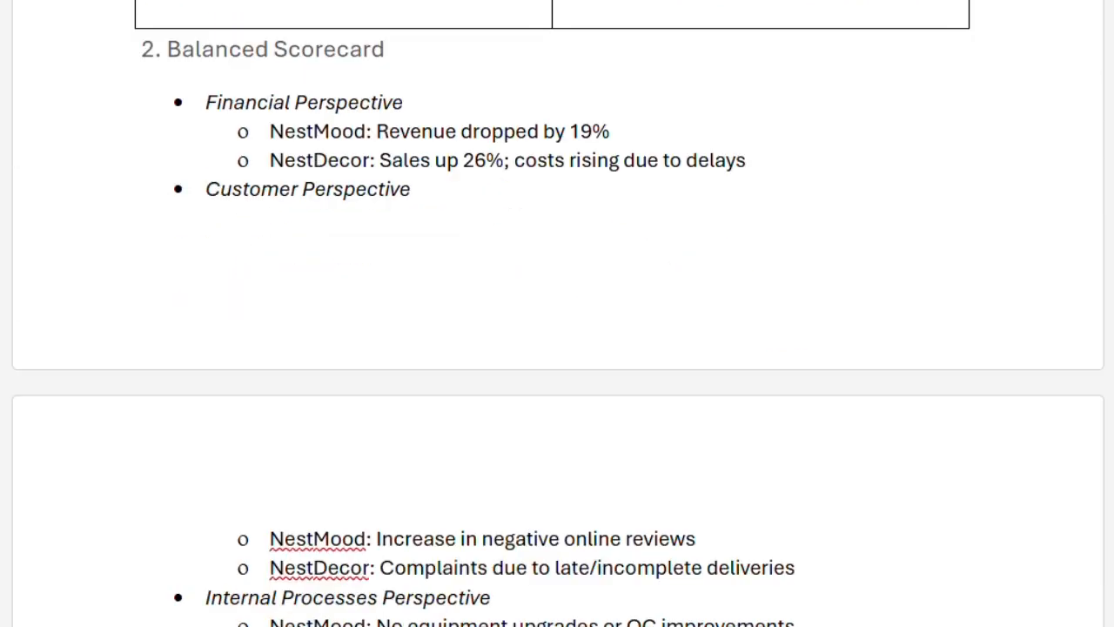
Clear the spelling flags on the NestMood and NestDecor labels throughout the Balanced Scorecard bullets and on the NestMood header of the Strategic Roadmapping table
scroll(558, 313, "down", 4)
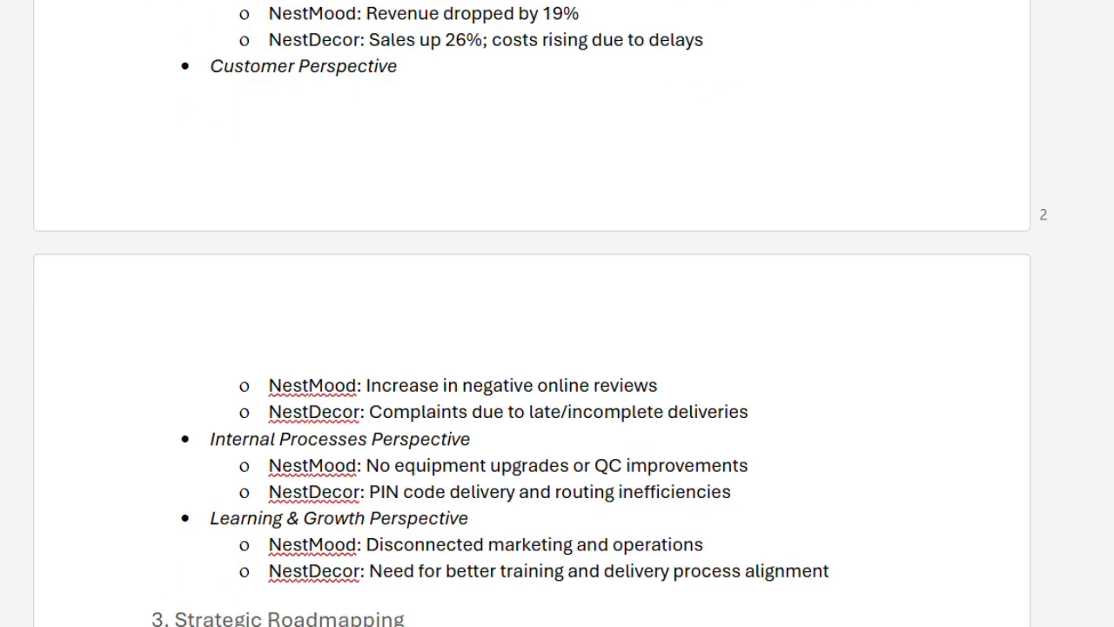
left_click(318, 28)
key("Down")
key("Down")
key("Down")
key("Down")
key("Down")
key("Down")
key("Down")
key("Down")
key("Down")
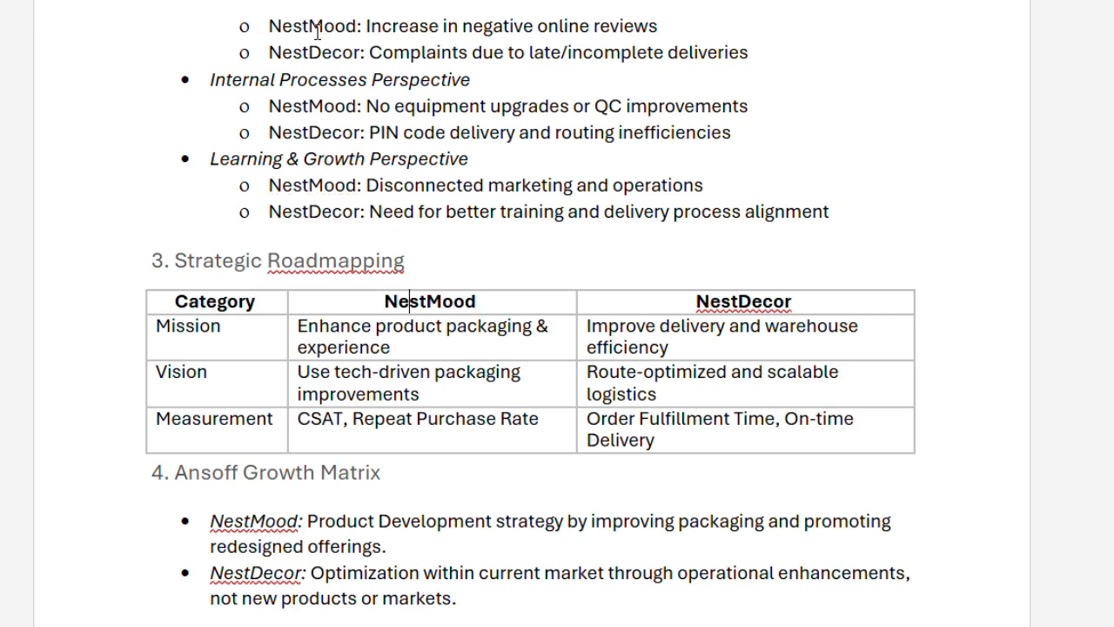
Clear the spelling flags on the NestDecor header of the Strategic Roadmapping table and on both Ansoff Growth Matrix labels
key("Down")
key("Down")
key("Down")
key("Down")
key("Down")
key("Down")
key("Down")
key("Down")
key("Down")
key("Down")
key("Down")
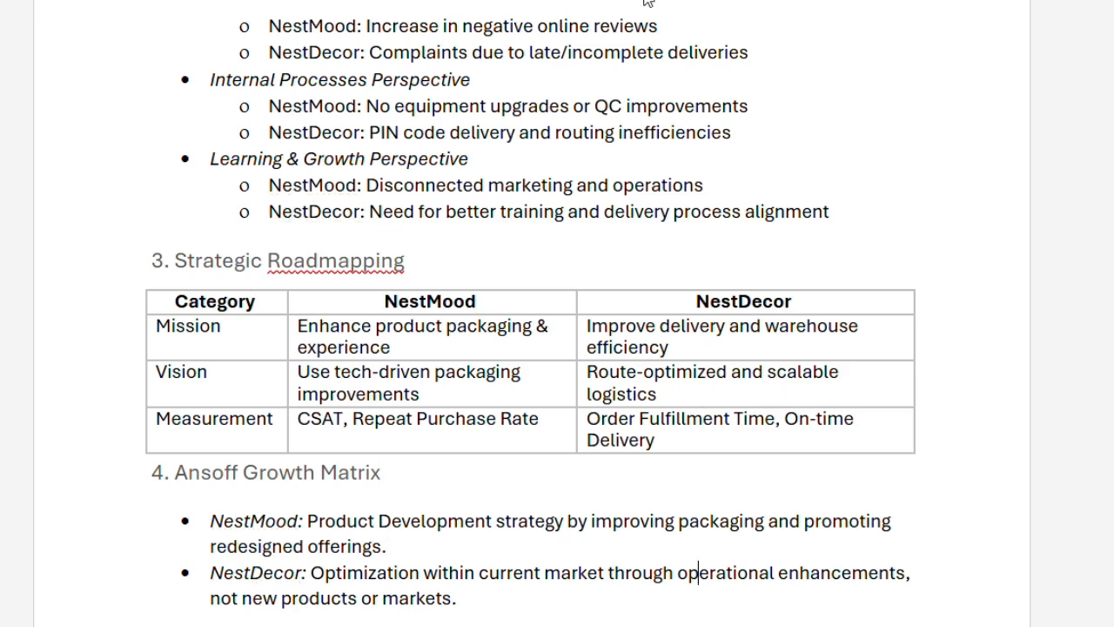
Clear the spelling flags on the company names after the Ansoff Growth Matrix, through the "For NestDecor:" line above the logistics options
scroll(317, 30, "down", 3)
scroll(557, 313, "down", 5)
key("Down")
key("Down")
key("Down")
key("Down")
scroll(186, 236, "down", 7)
left_click(217, 185)
left_click(570, 258)
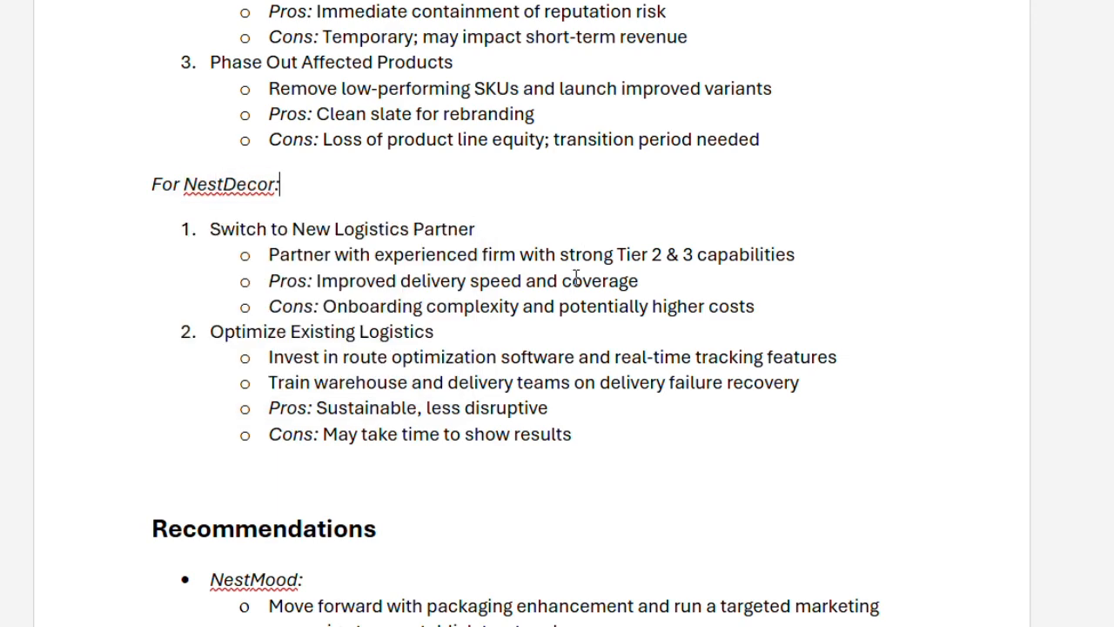
left_click(212, 185)
left_click(221, 360)
Clear the spelling flags on the NestMood and NestDecor labels in the Recommendations section
scroll(221, 361, "down", 3)
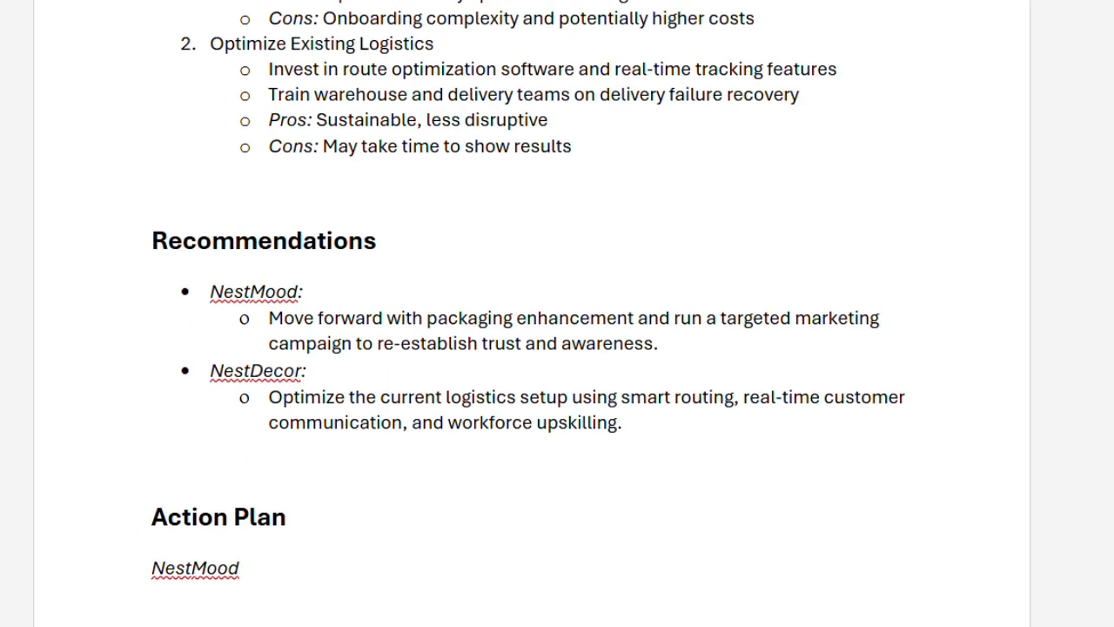
key("Down")
key("Down")
key("Down")
key("Down")
key("Down")
key("Down")
key("Down")
key("Down")
key("Down")
left_click(276, 438)
left_click(267, 567)
left_click(272, 517)
left_click(259, 472)
Clear the spelling flags on the company names in the Action Plan section and the remaining pages
scroll(260, 472, "down", 5)
left_click(195, 204)
left_click(214, 331)
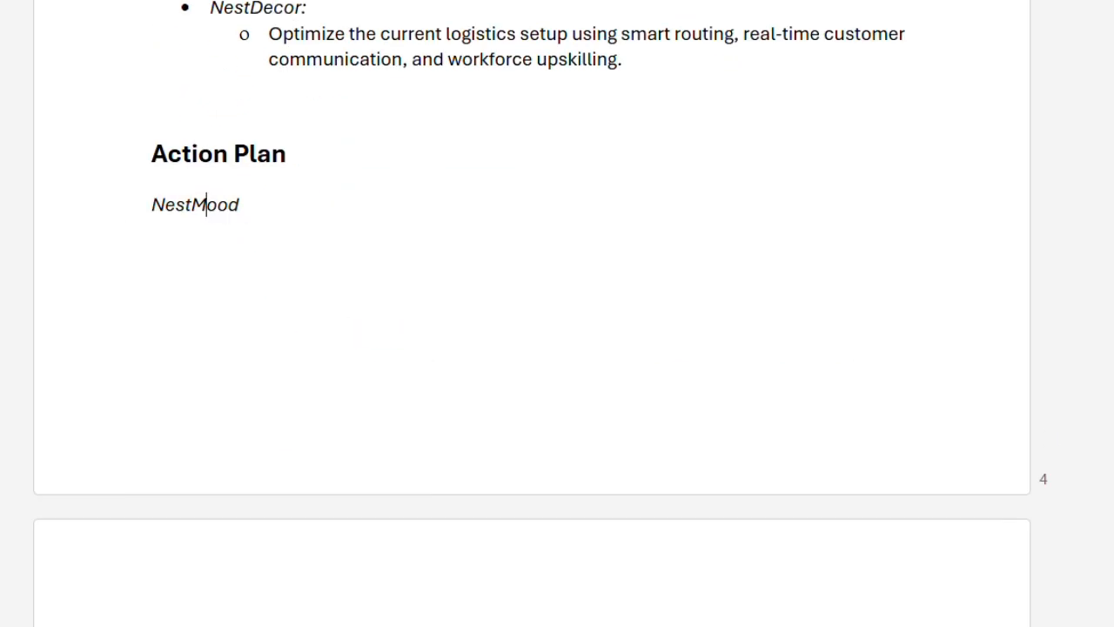
scroll(281, 301, "down", 3)
left_click(198, 178)
left_click(201, 356)
scroll(226, 345, "down", 5)
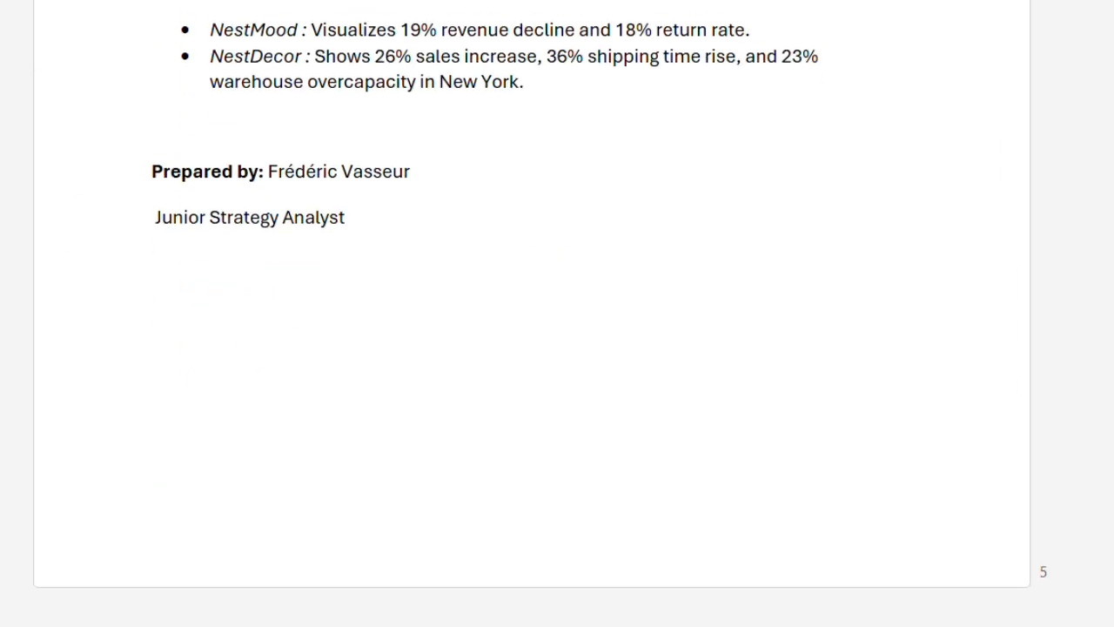
Edit the flagged word "Roadmapping" in the Strategic Roadmapping subheading, replacing one letter with a capital "M"
scroll(226, 345, "up", 3)
scroll(531, 314, "up", 15)
left_click(376, 219)
left_click(357, 297)
key("Left")
key("Left")
key("BackSpace")
type("M")
scroll(876, 273, "up", 3)
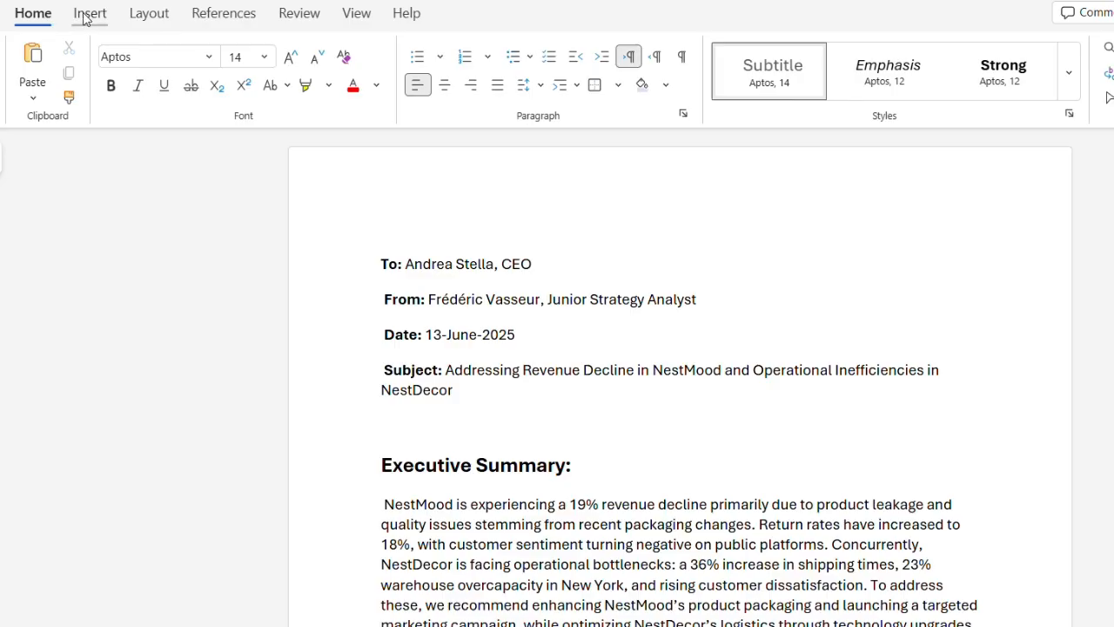
Add page numbers without a page count to the bottom right corner of the document's pages
left_click(87, 15)
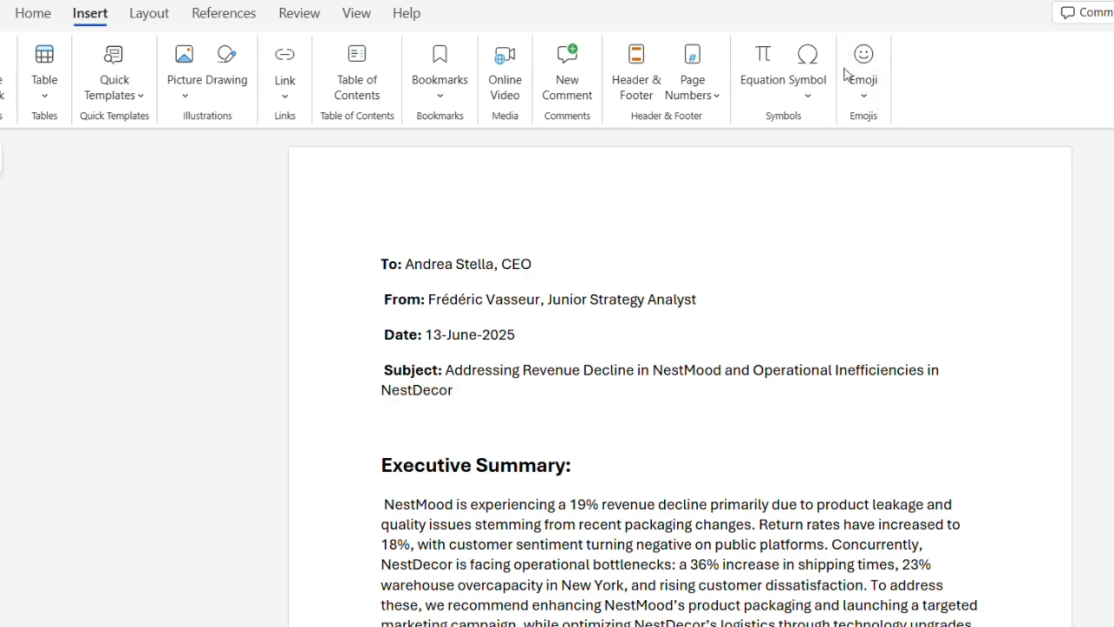
left_click(710, 89)
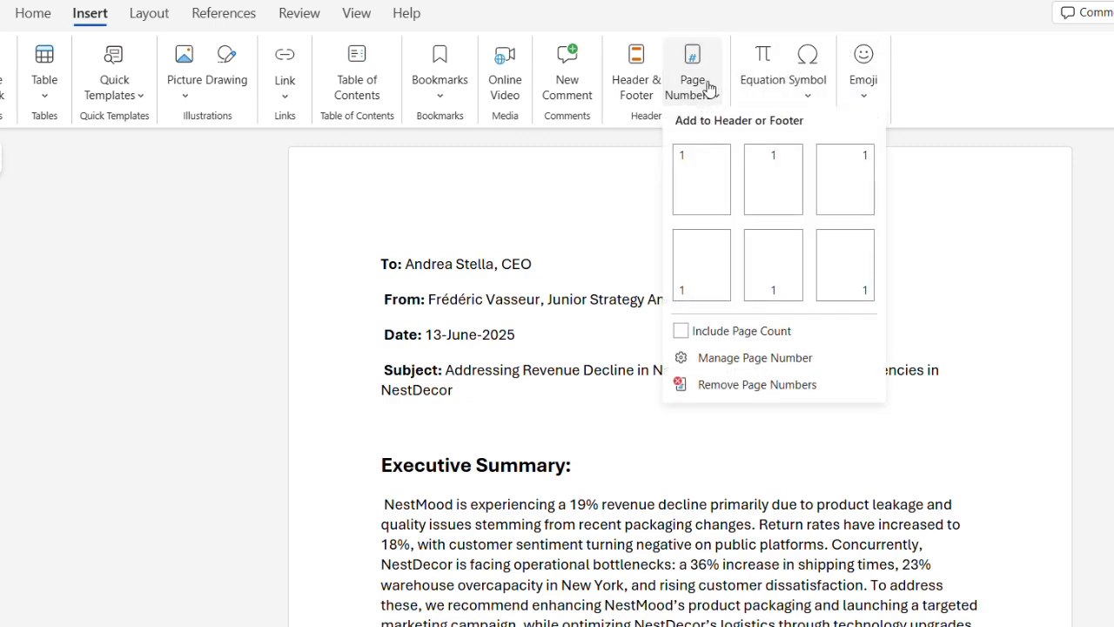
left_click(845, 265)
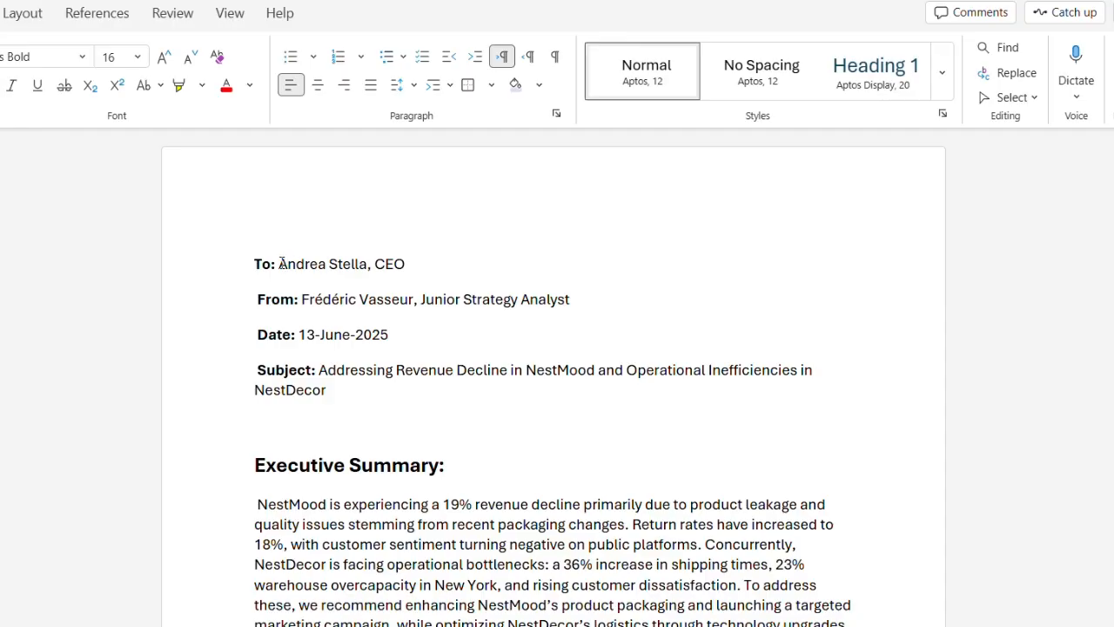
Highlight the recipient's name and title in yellow and try to copy that formatting onto the sender's name and title
left_click_drag(280, 263, 459, 264)
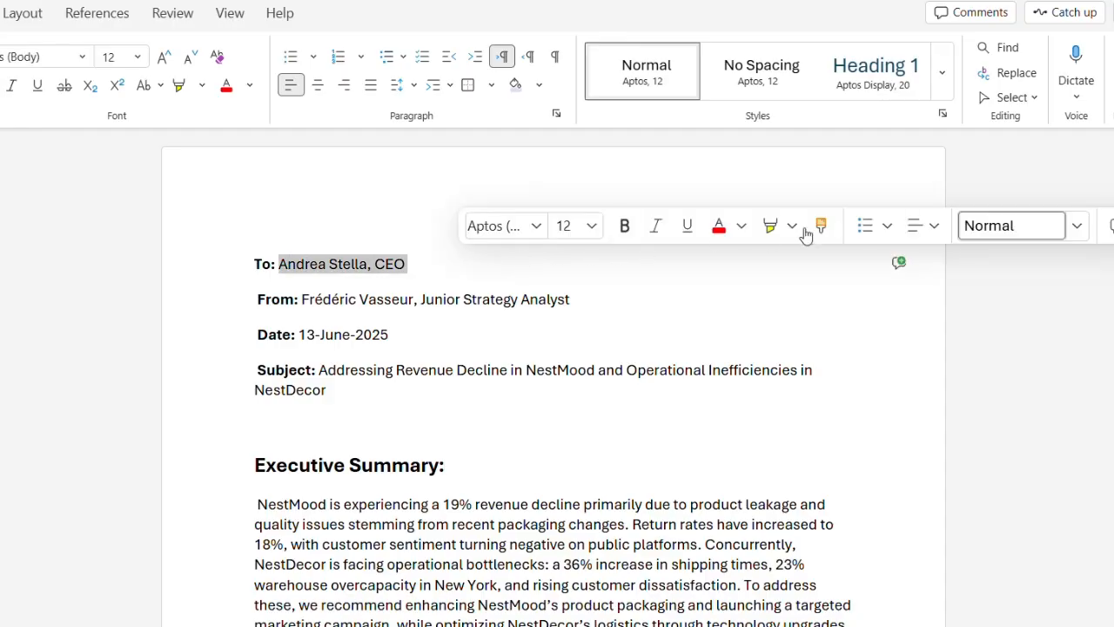
left_click(770, 229)
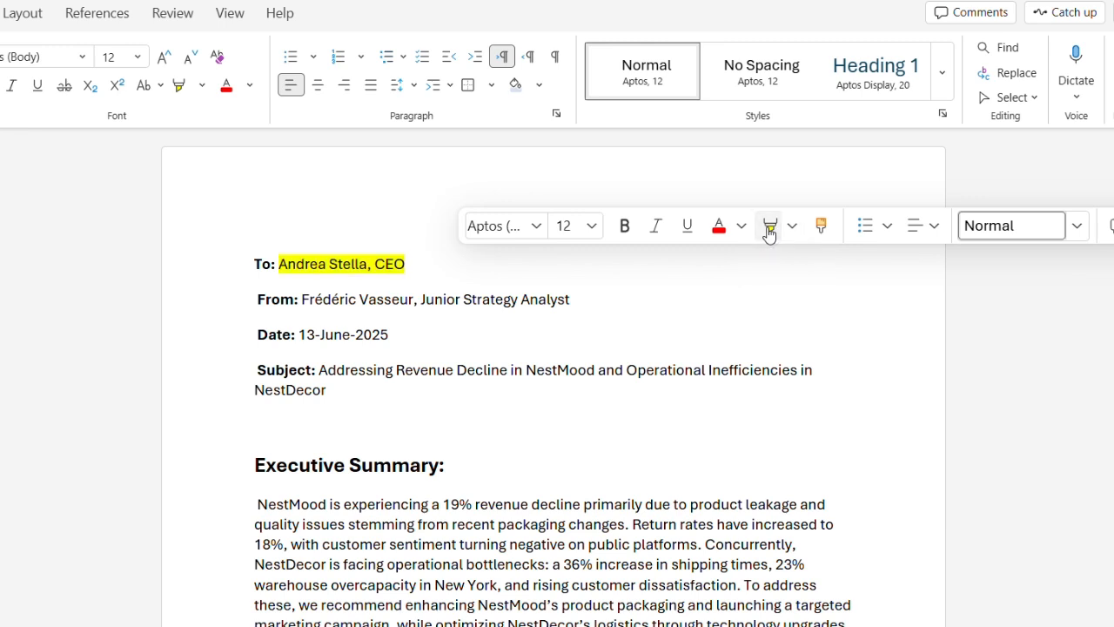
left_click(822, 228)
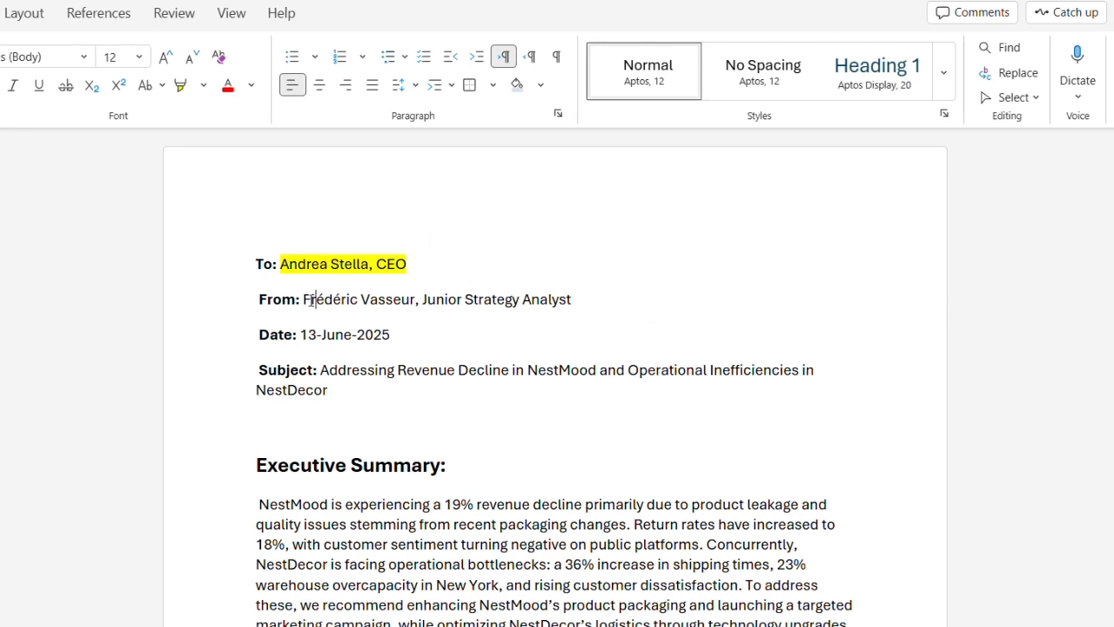
left_click_drag(305, 300, 608, 302)
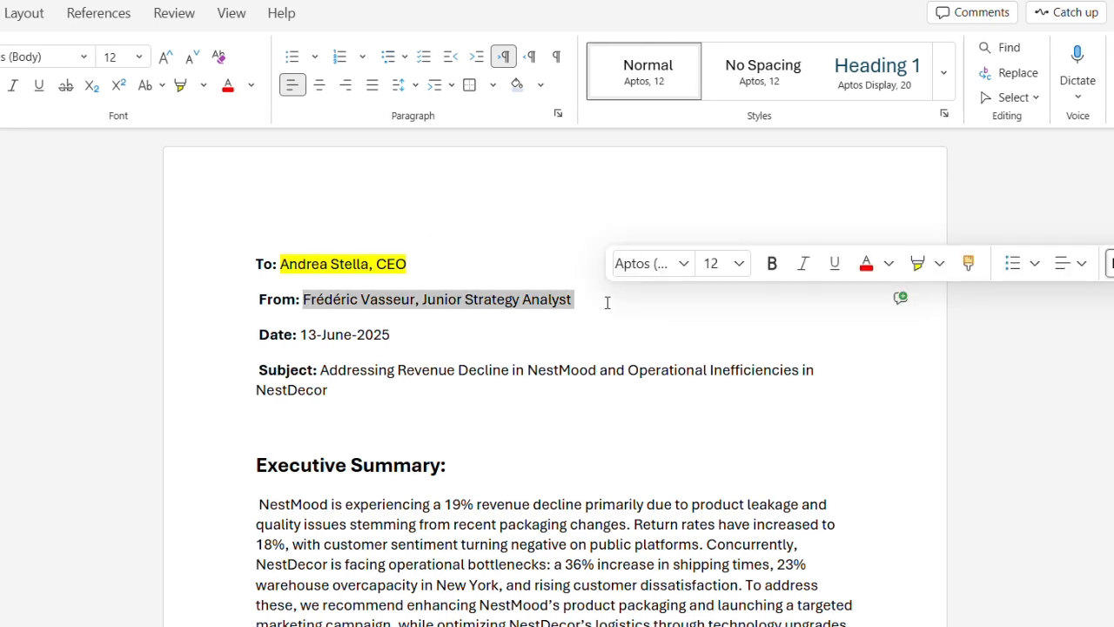
key("ctrl+alt+c")
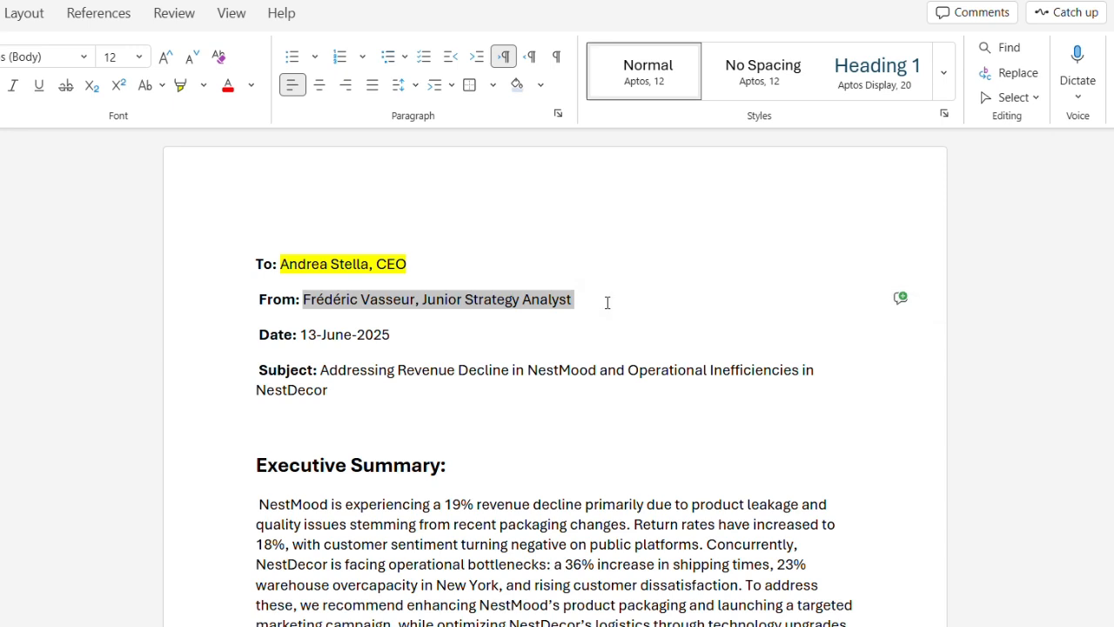
key("ctrl+alt+v")
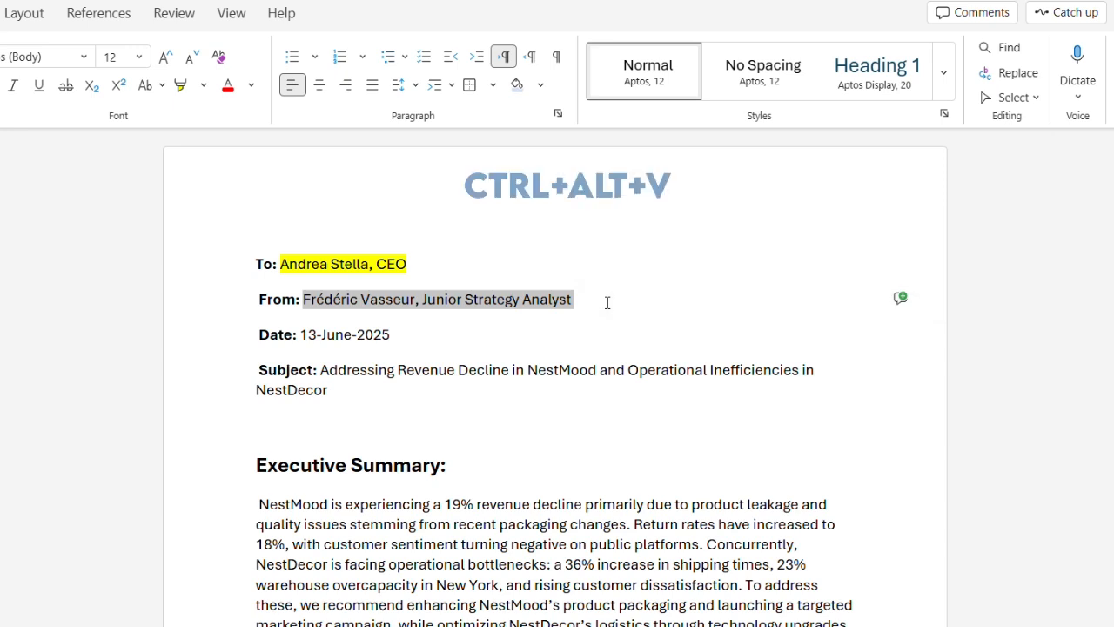
left_click(394, 301)
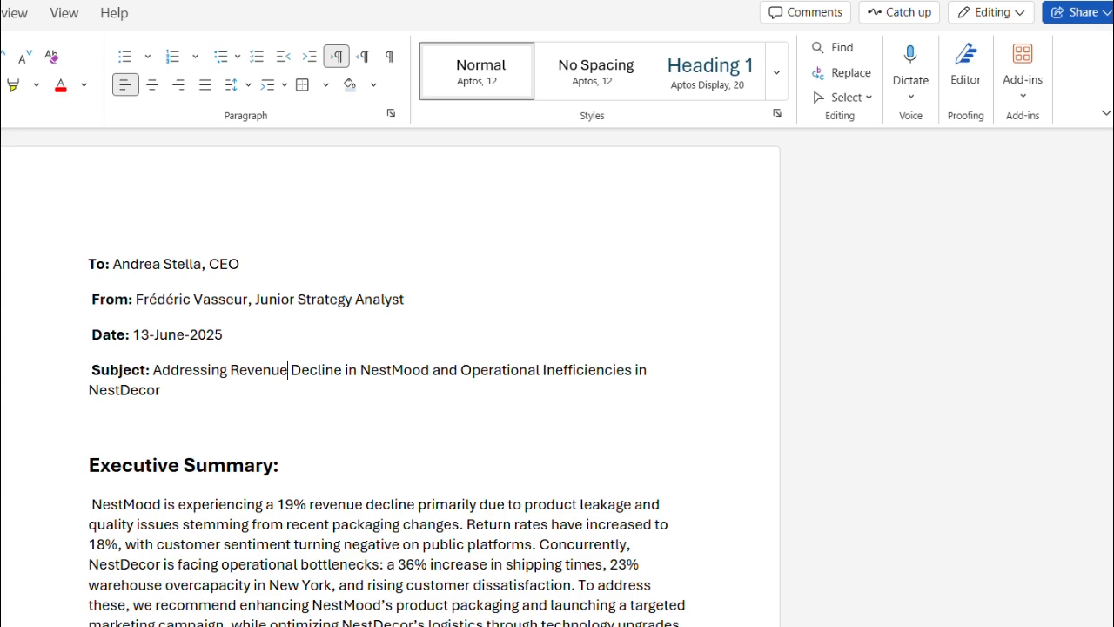
Search the document for "NEW YORK" and enter "London" as its replacement, closing the search without replacing anything
left_click(845, 48)
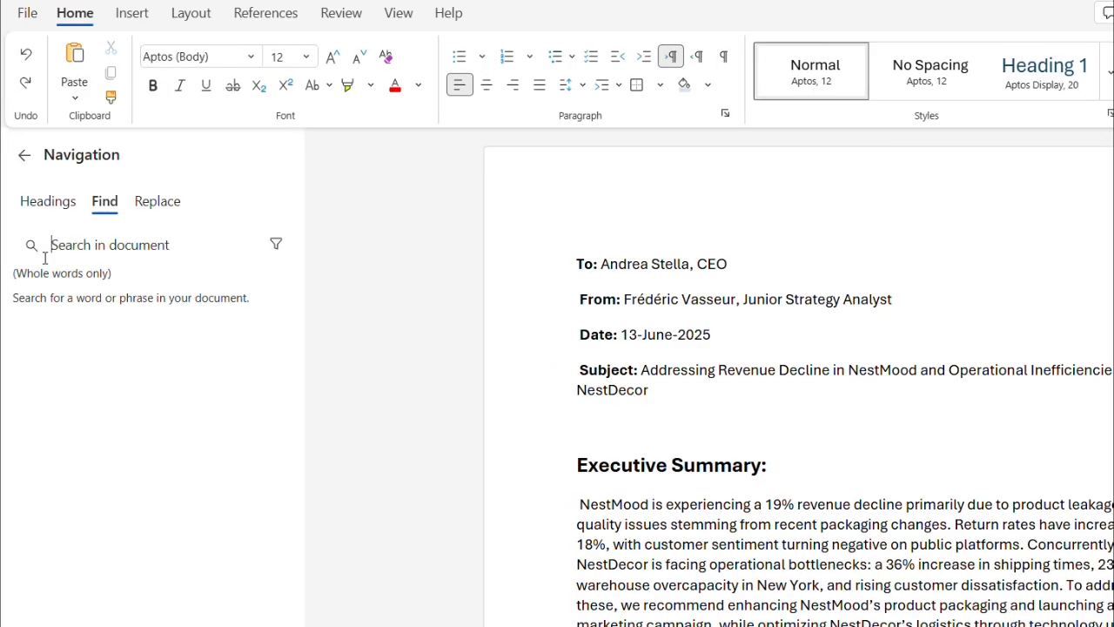
type("NEW YORK")
left_click(164, 213)
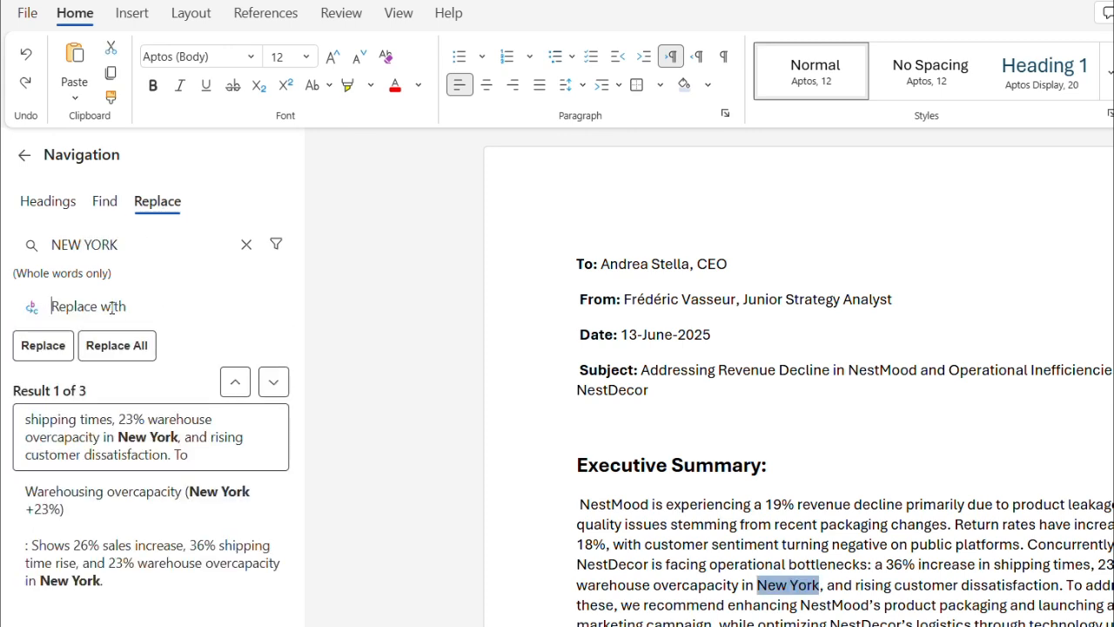
type("London")
left_click(24, 156)
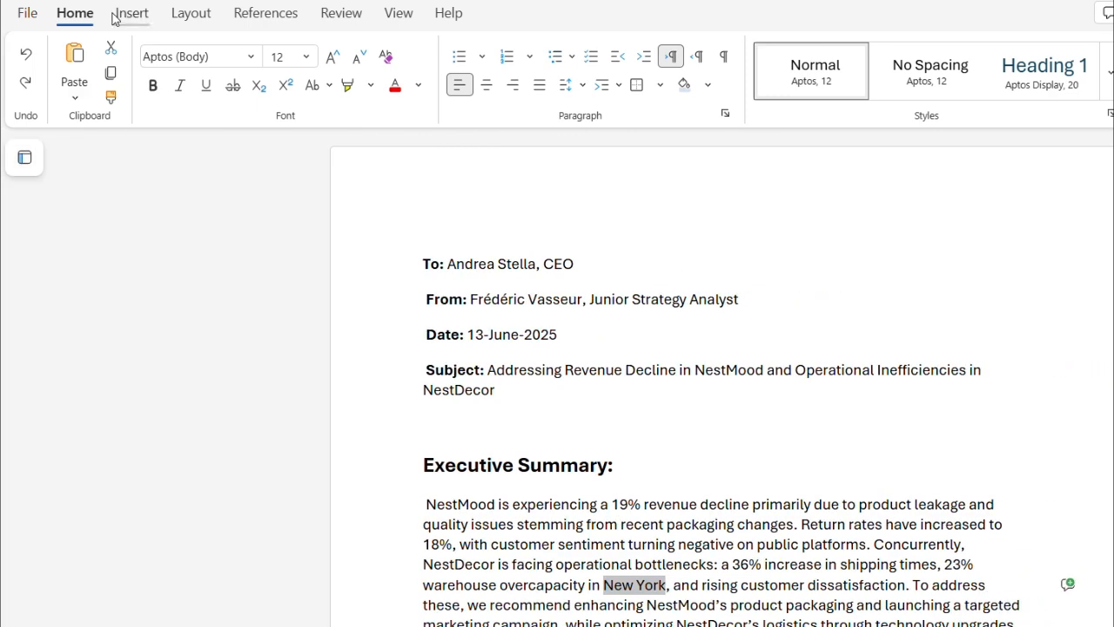
left_click(132, 14)
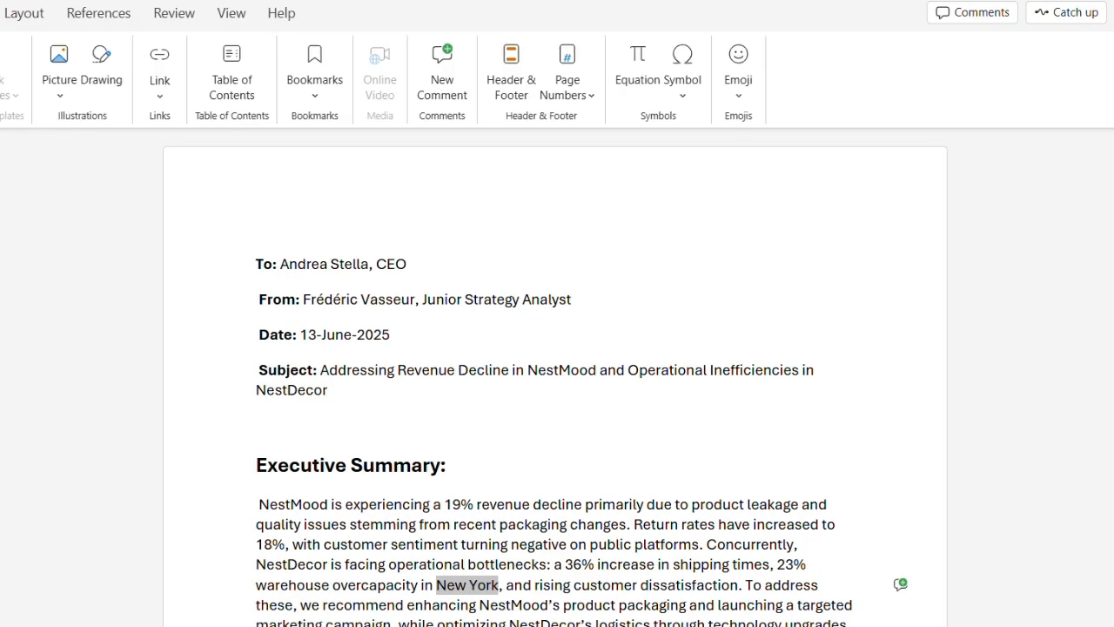
left_click(72, 97)
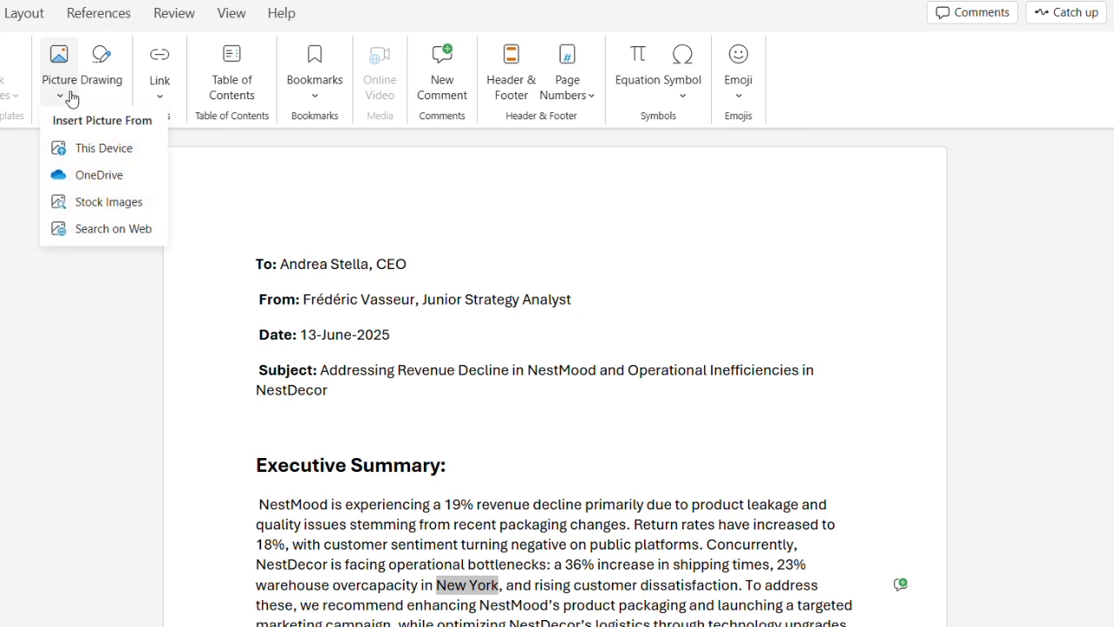
left_click(160, 96)
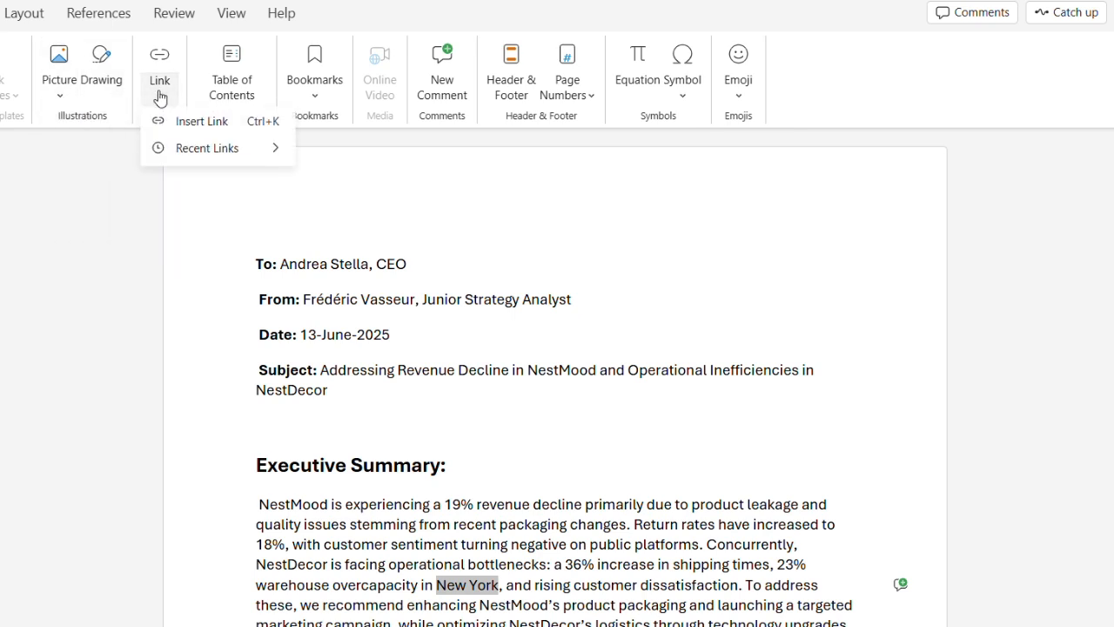
left_click(164, 121)
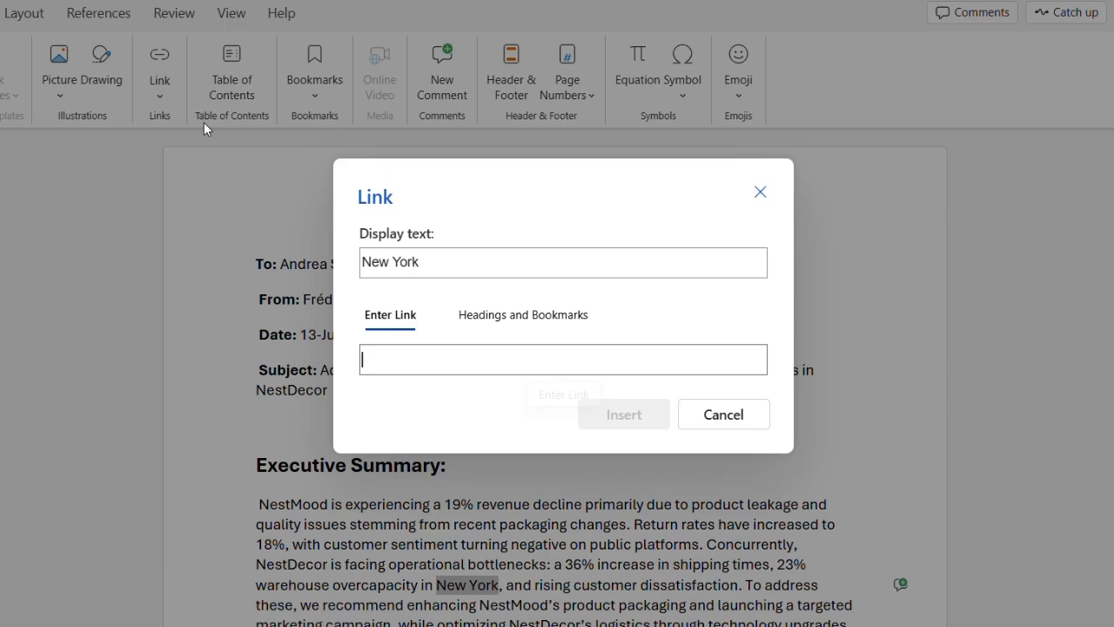
key("Escape")
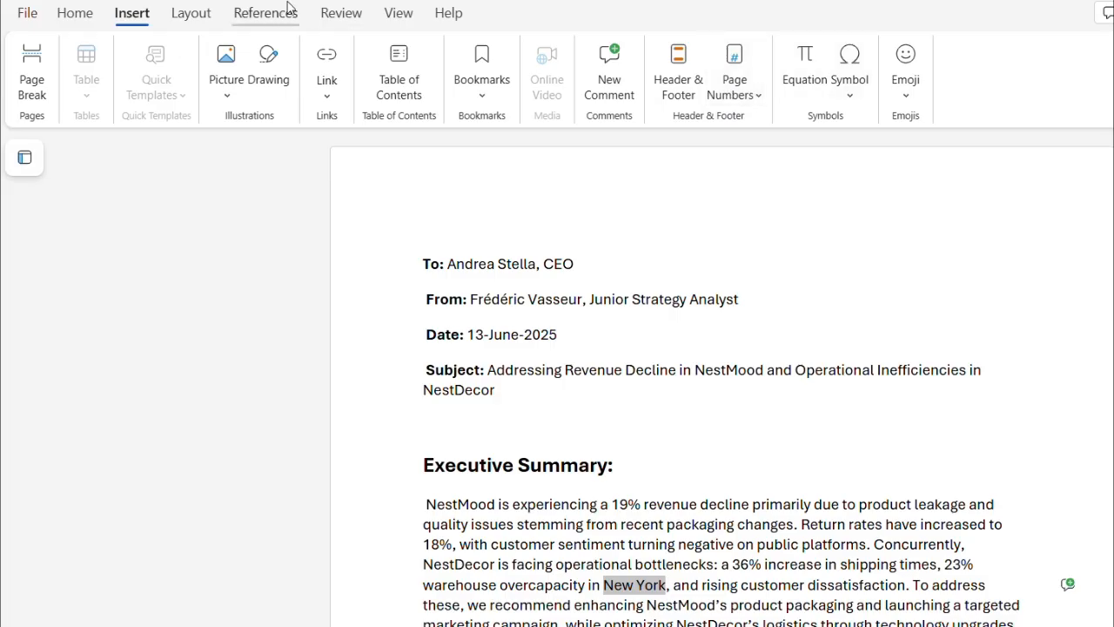
Try the Narrow and Moderate page margins on the document
left_click(193, 15)
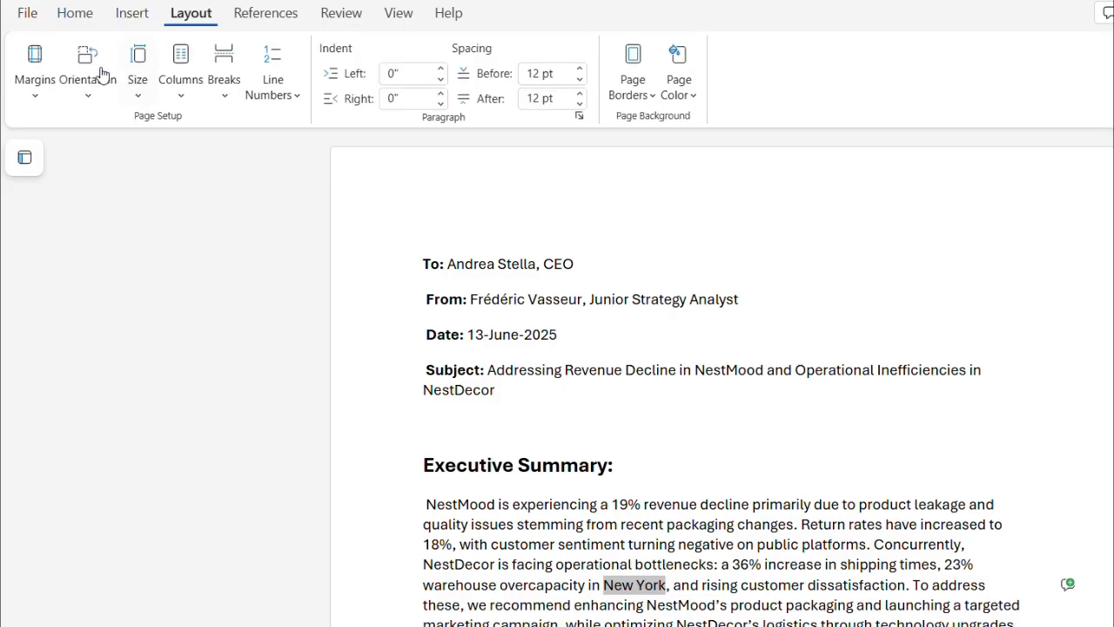
left_click(43, 95)
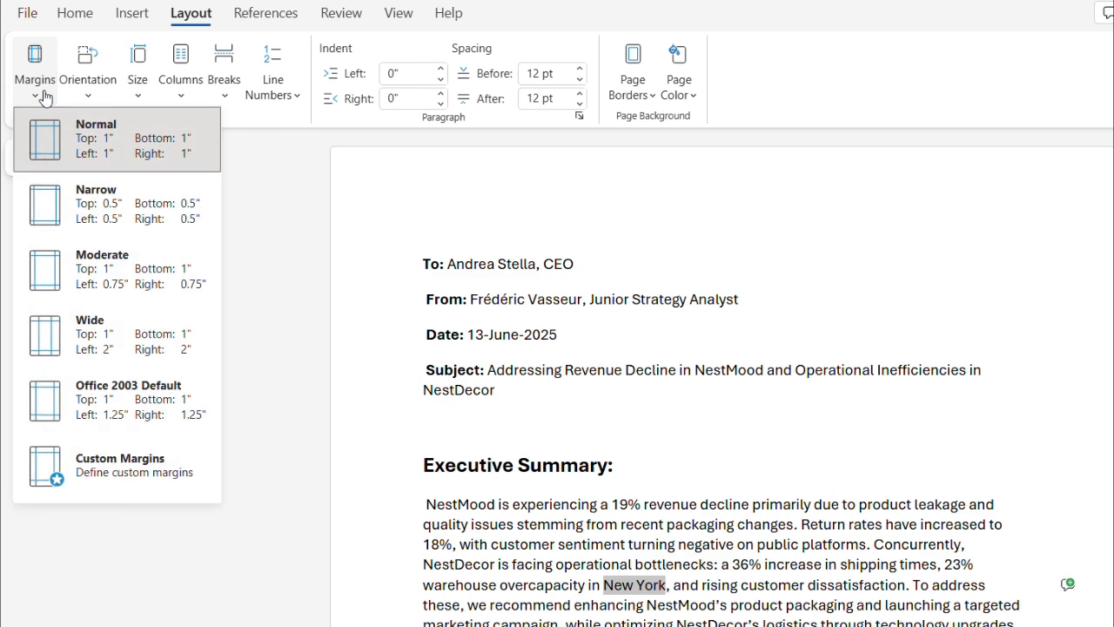
left_click(129, 208)
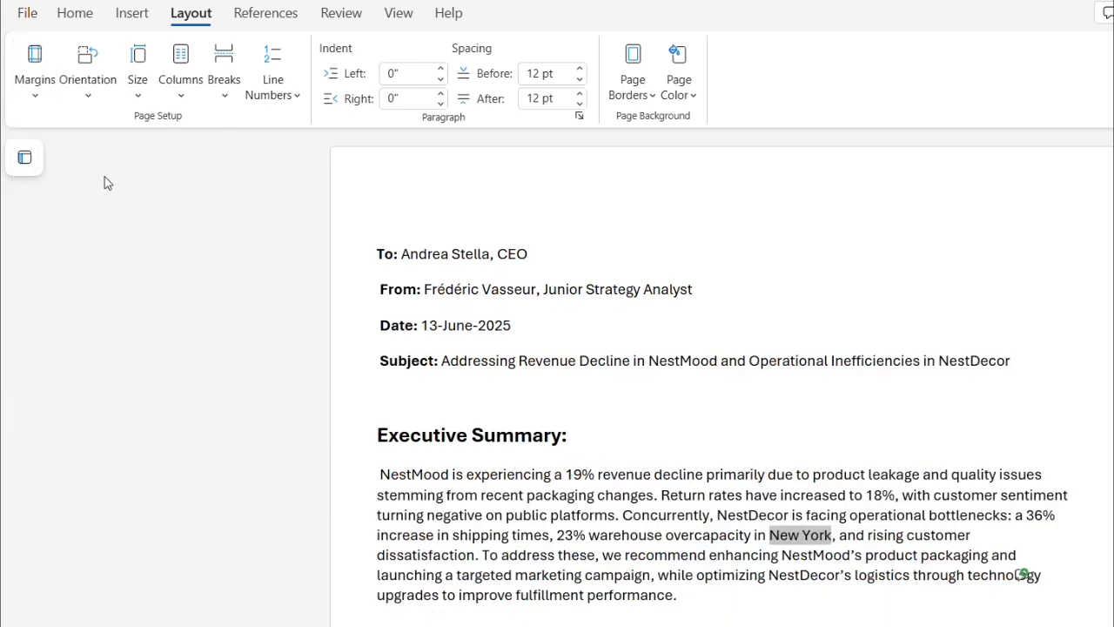
left_click(35, 80)
left_click(96, 281)
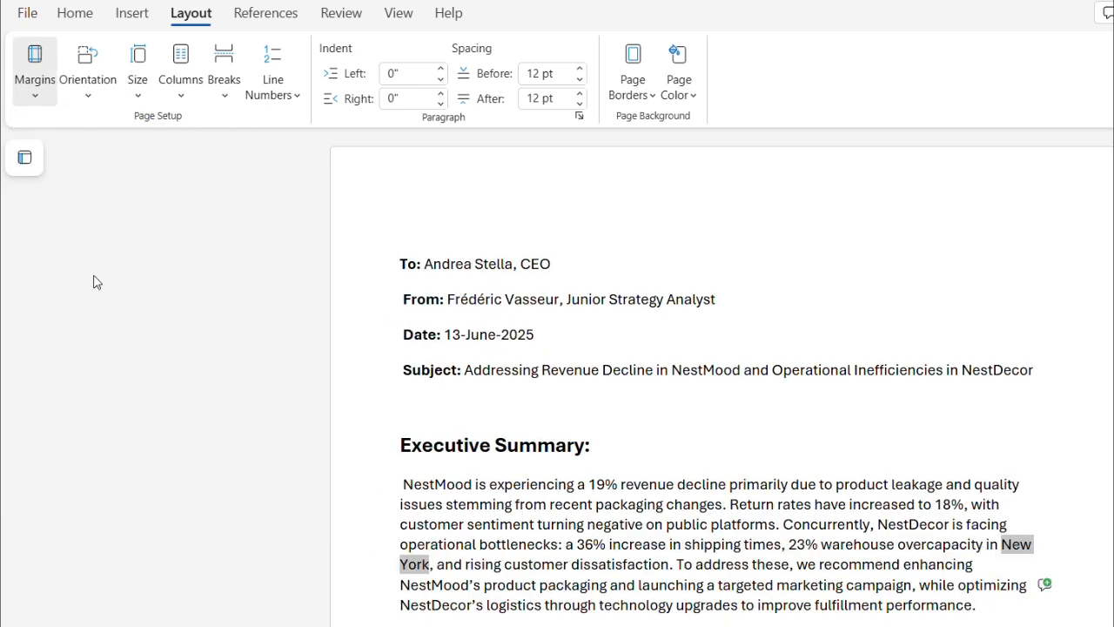
left_click(261, 19)
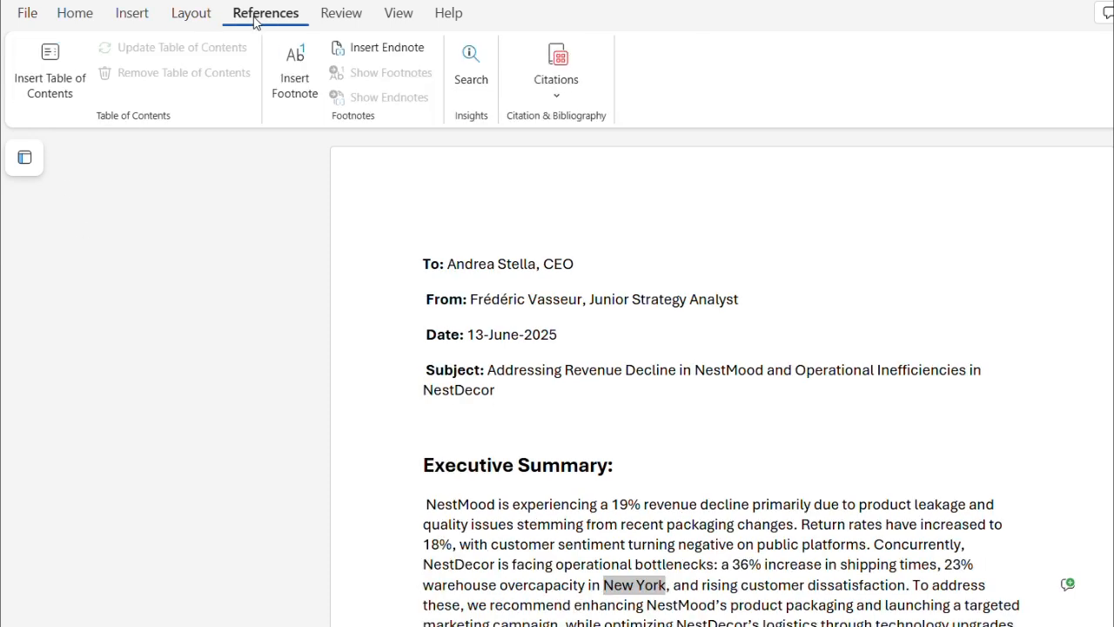
left_click(340, 21)
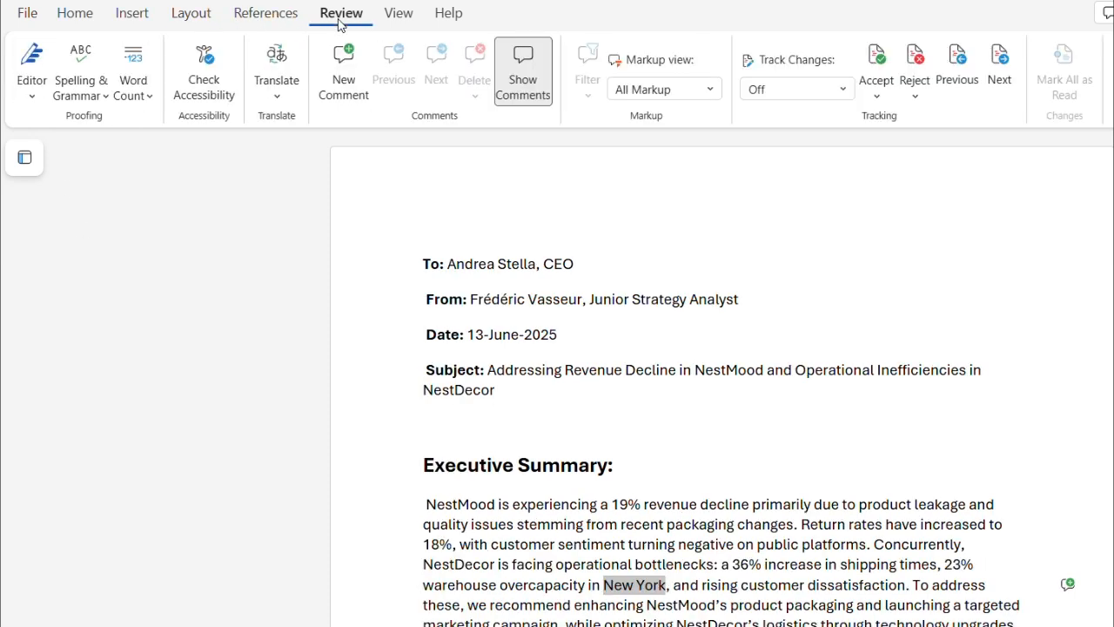
left_click(64, 102)
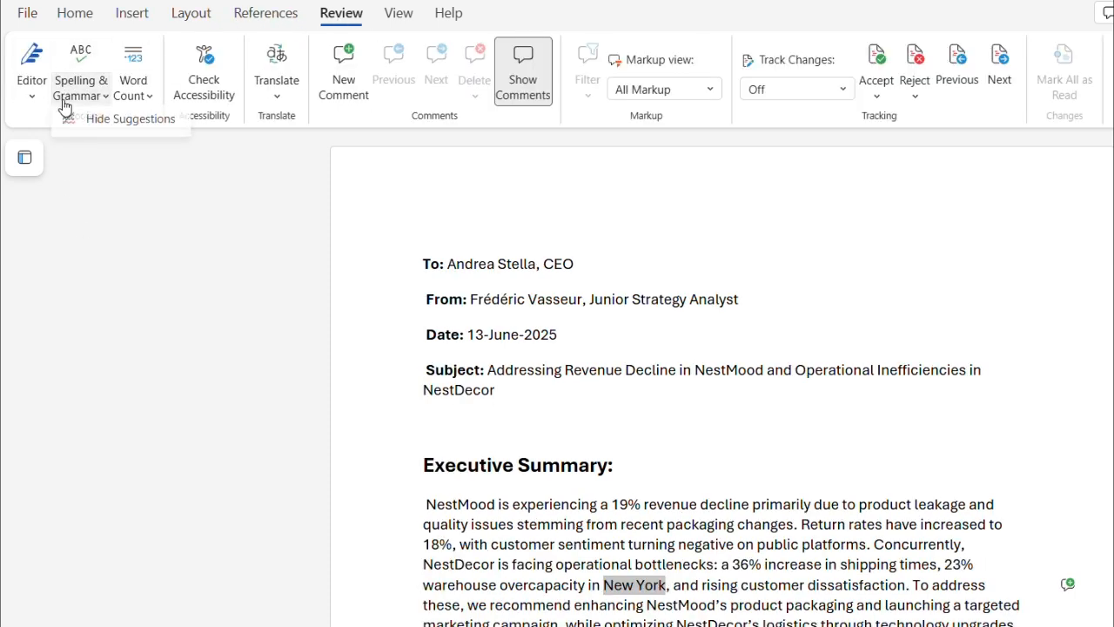
left_click(379, 25)
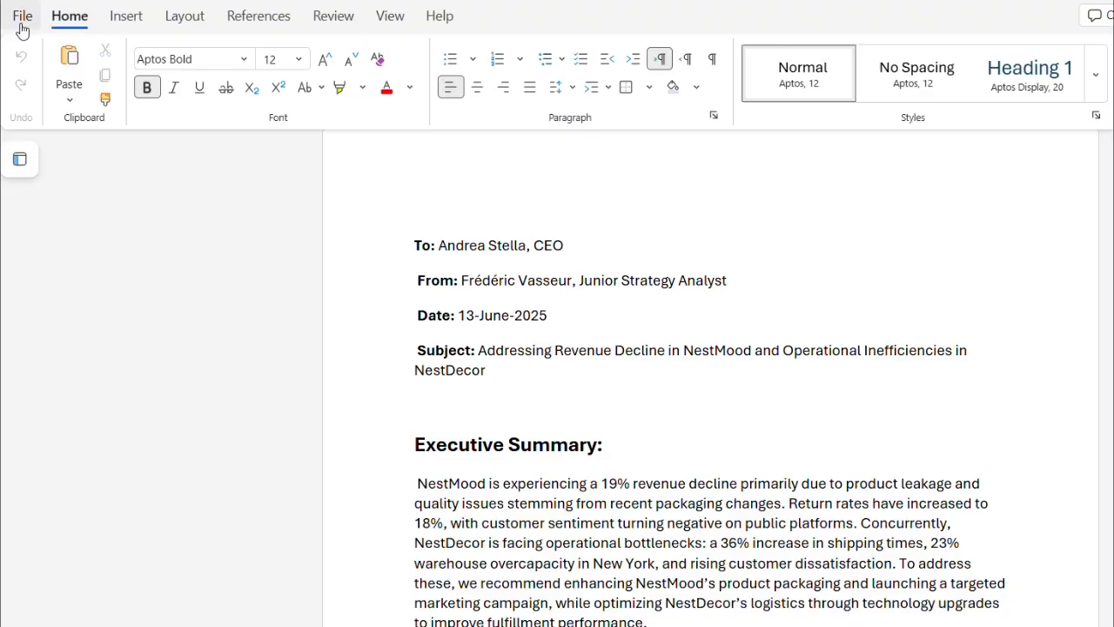
Export the memo as a PDF without comments and download the converted file
left_click(20, 19)
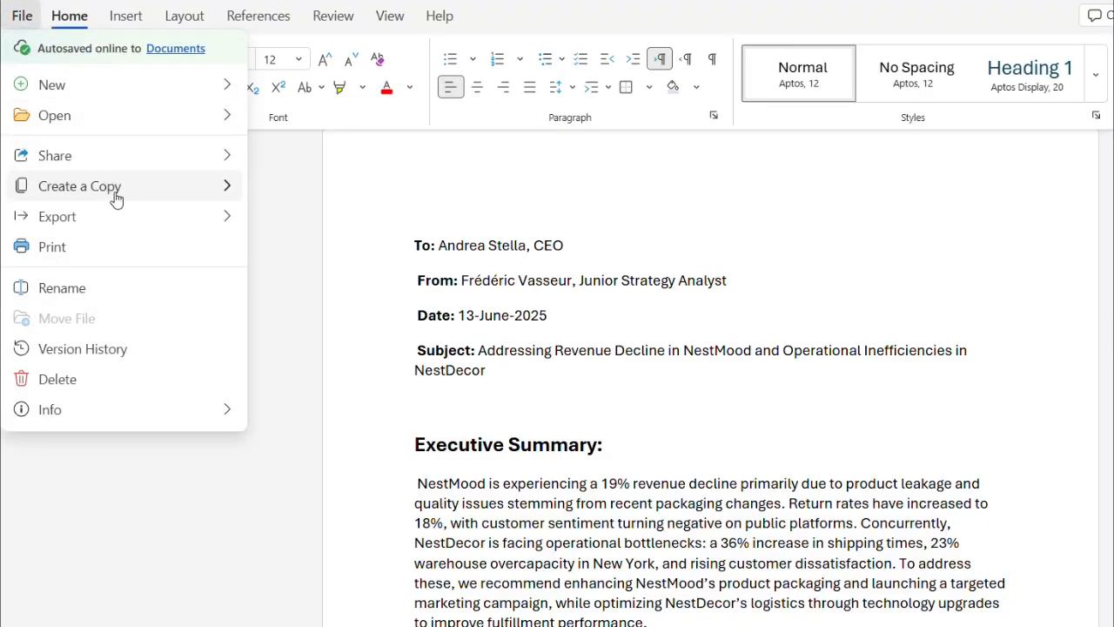
mouse_move(112, 216)
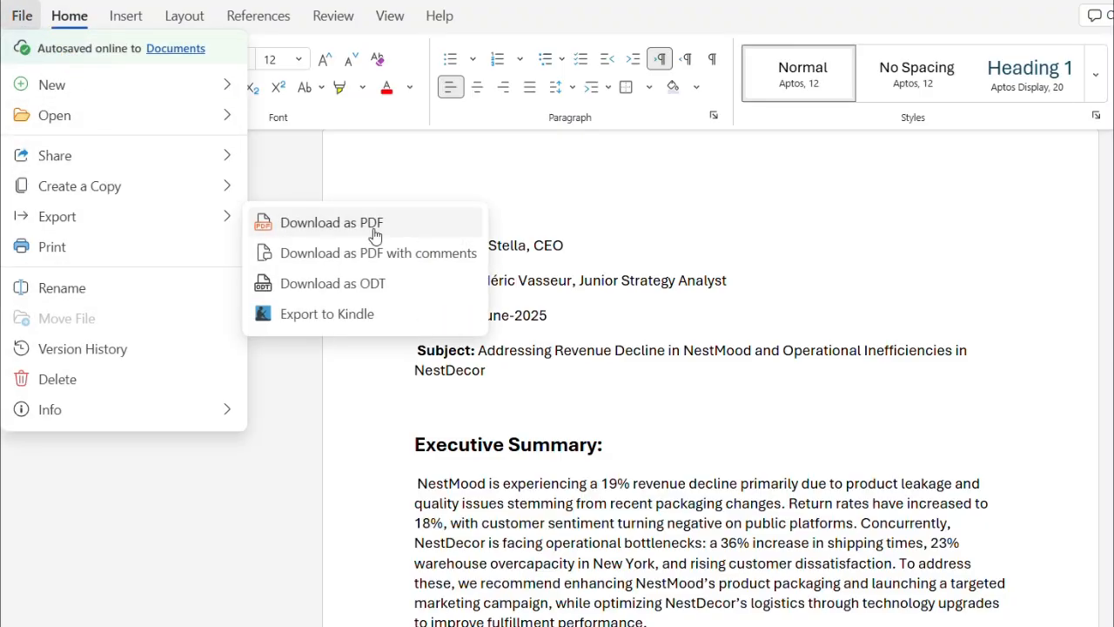
left_click(306, 228)
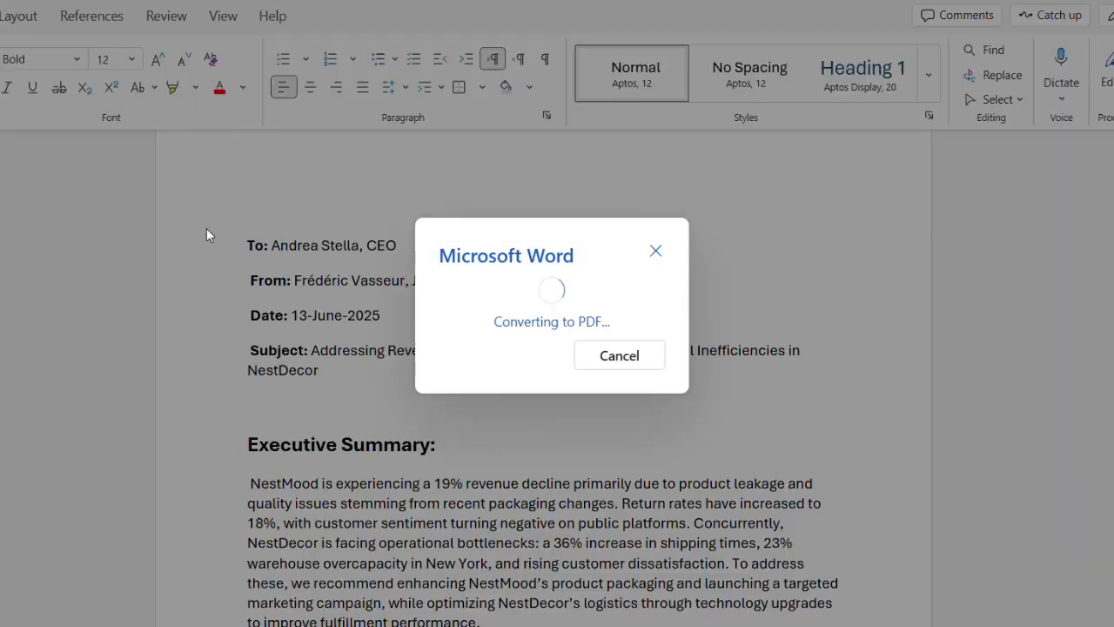
left_click(548, 344)
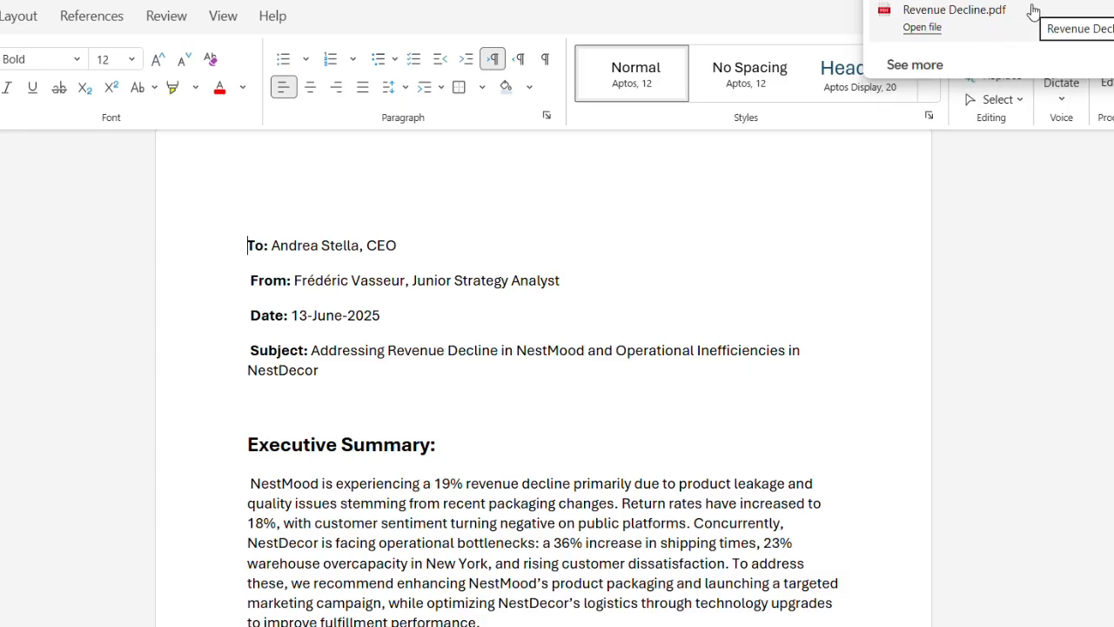
Open the downloaded Revenue Decline.pdf and check its layout from the memo header through the SWOT analysis
left_click(1033, 9)
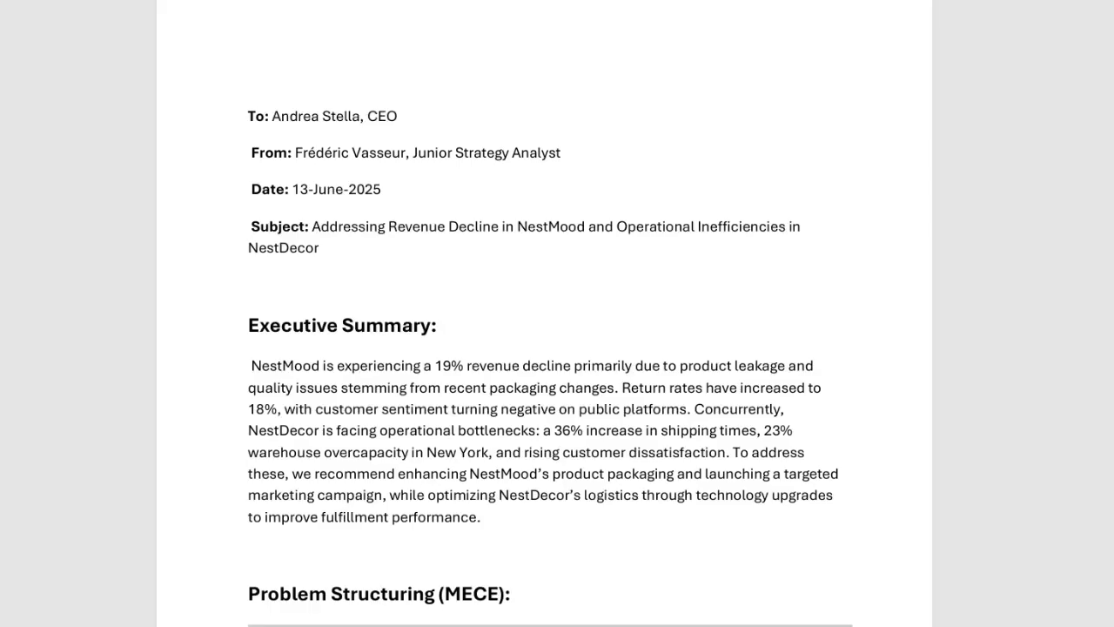
scroll(550, 348, "down", 5)
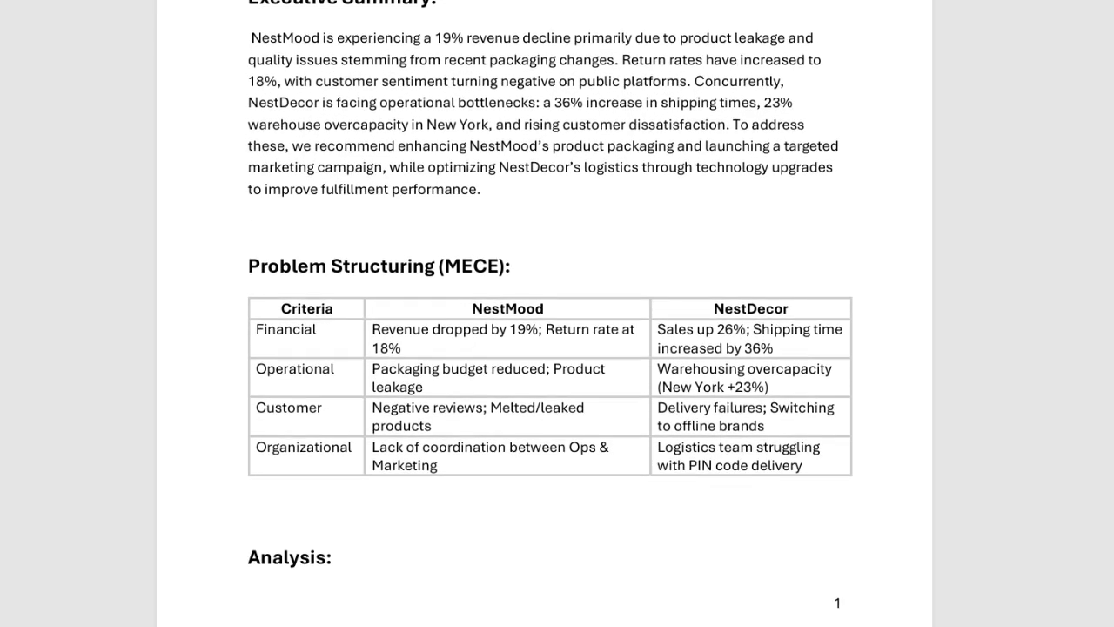
scroll(545, 313, "down", 5)
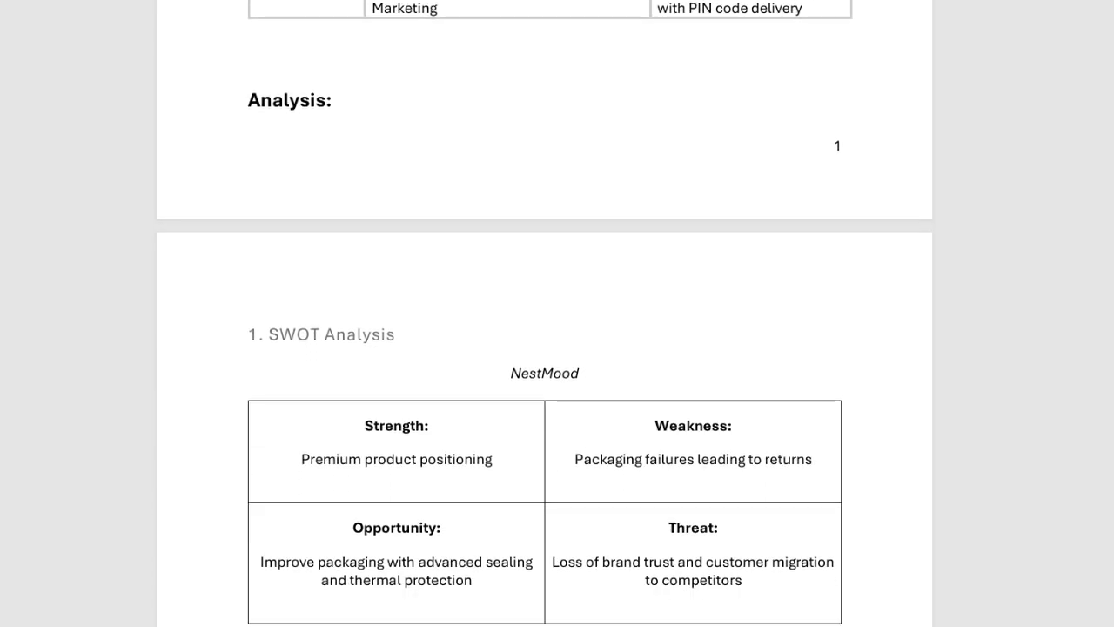